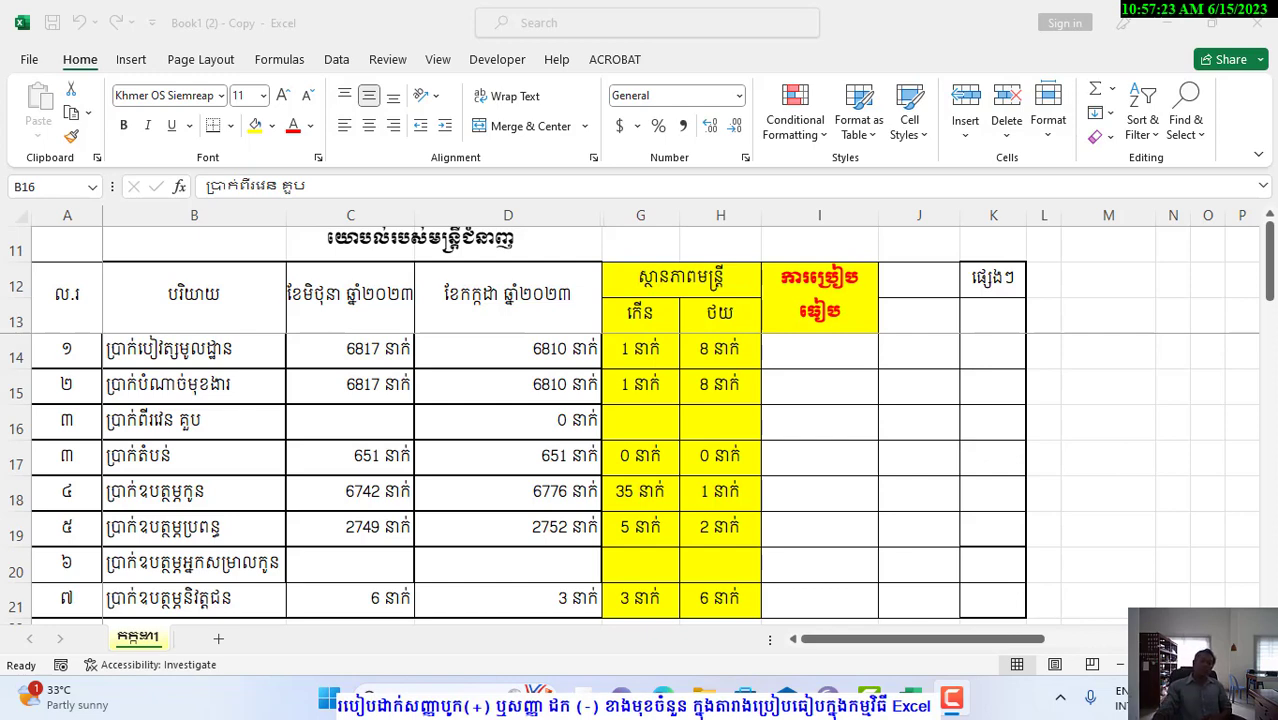
- Inspect the values and formula in C14 and D14 next to difference cell I14
{"action": "left_click", "coordinate": [816, 348]}
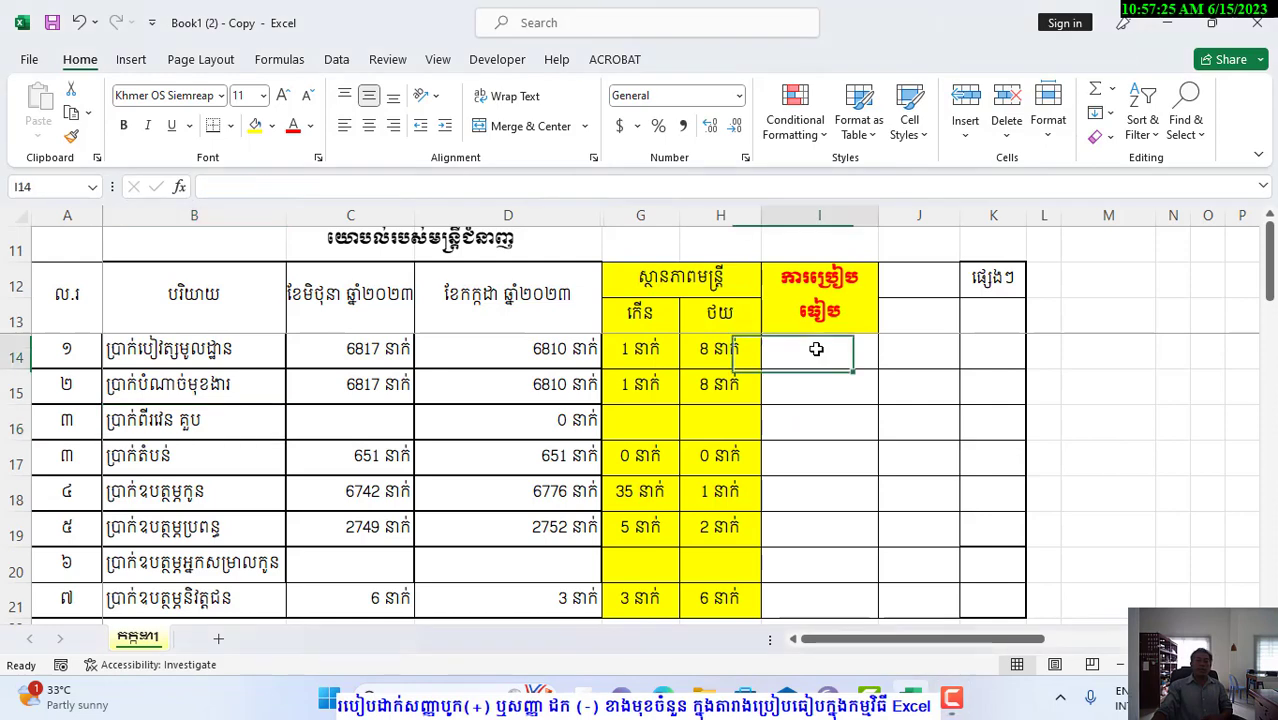
{"action": "left_click", "coordinate": [249, 348]}
{"action": "left_click", "coordinate": [330, 348]}
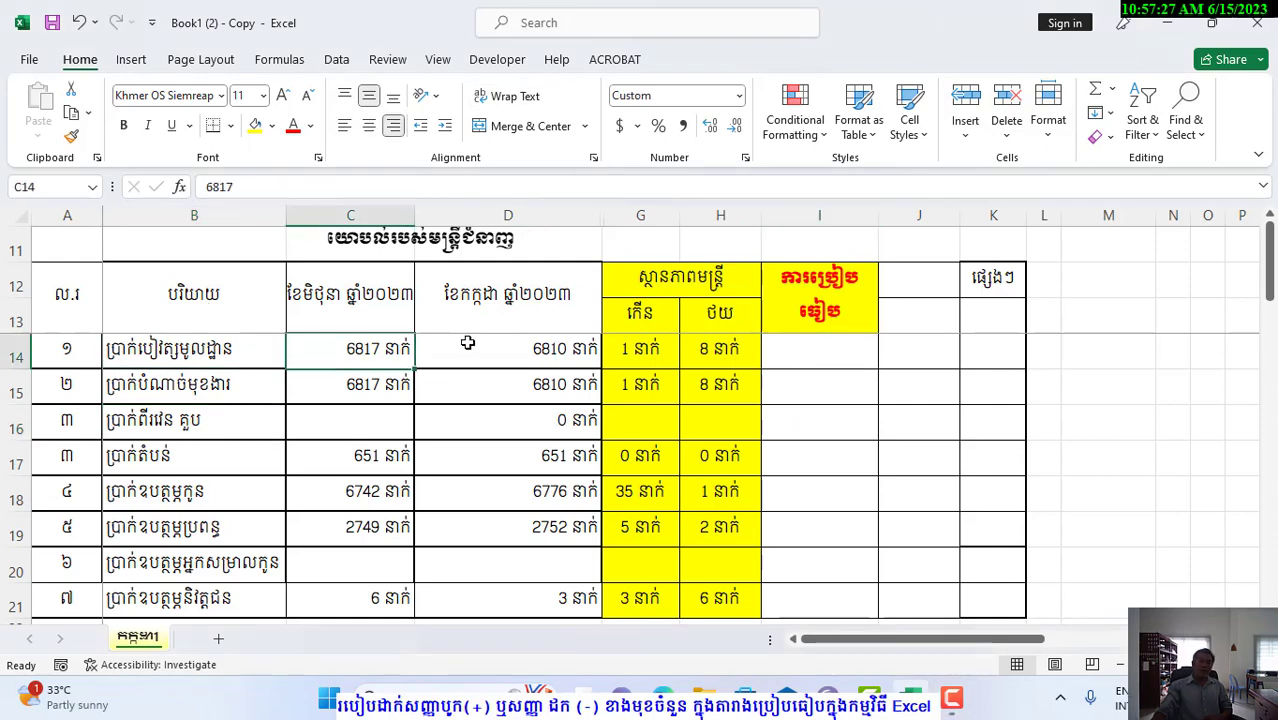
{"action": "left_click", "coordinate": [479, 343]}
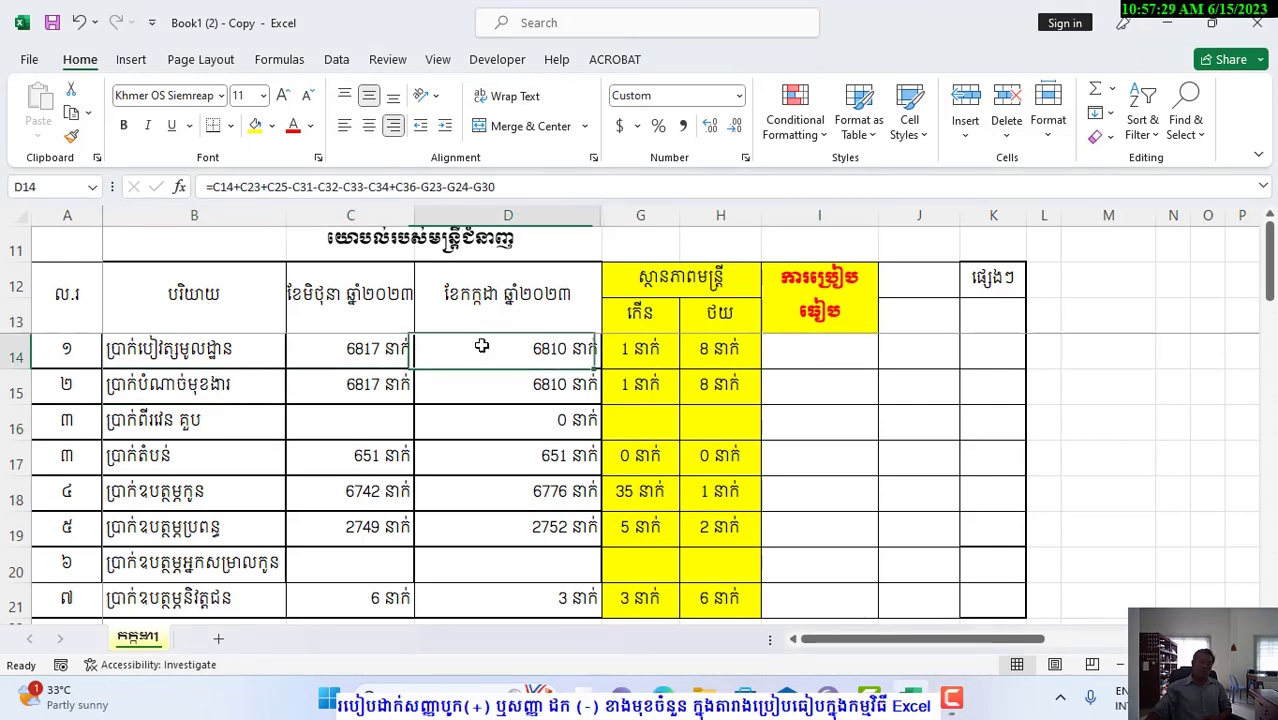
{"action": "left_click", "coordinate": [389, 351]}
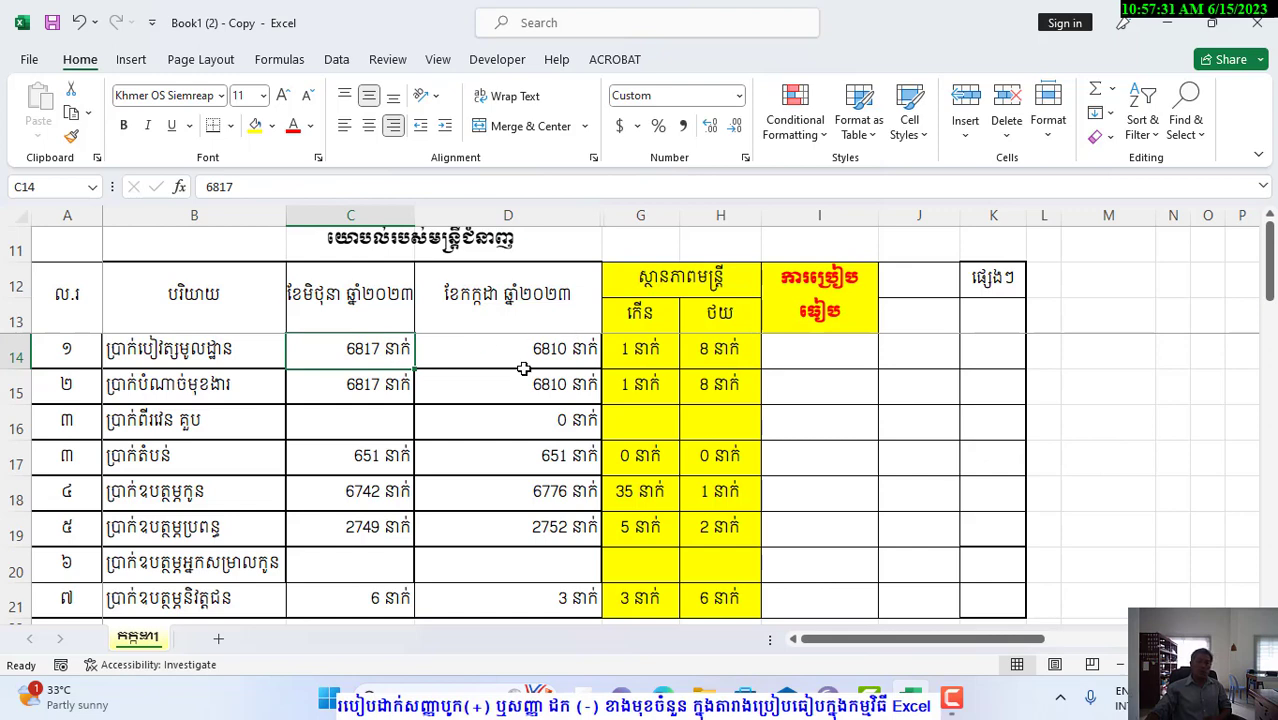
{"action": "left_click", "coordinate": [524, 361]}
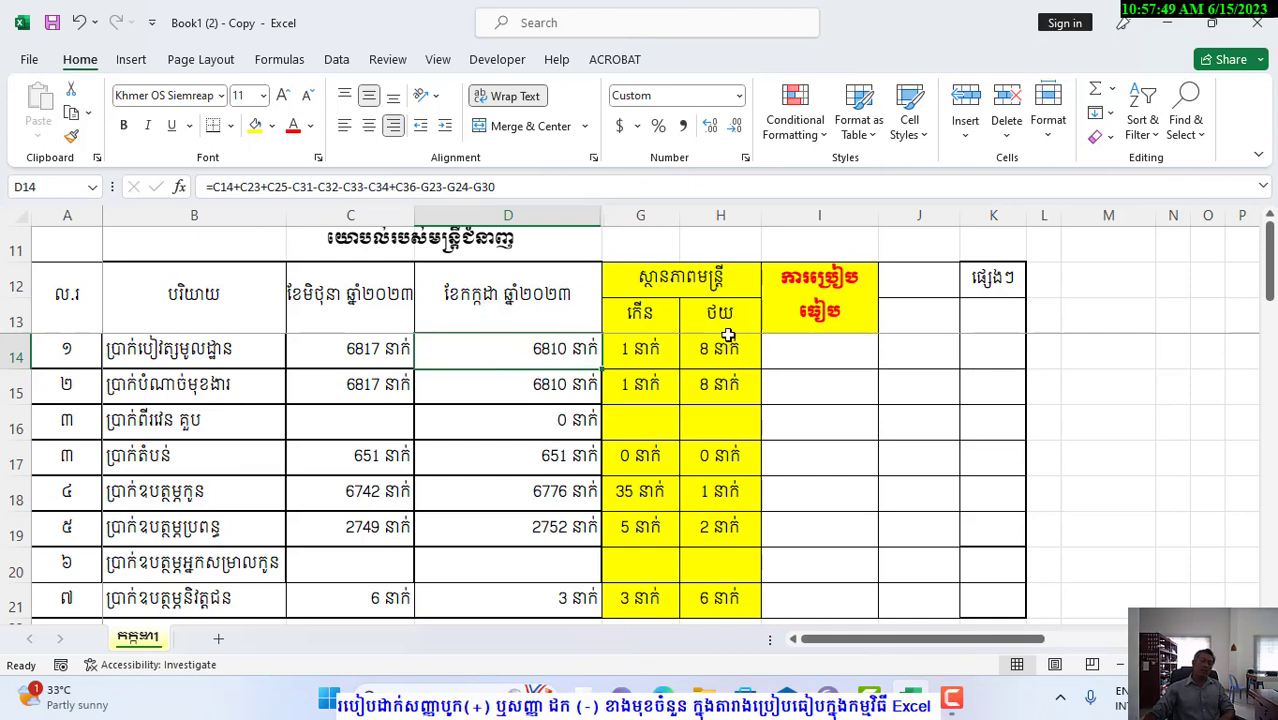
- Enter =D14-C14 in I14 so the first difference reads -7 នាក់
{"action": "left_click", "coordinate": [826, 358]}
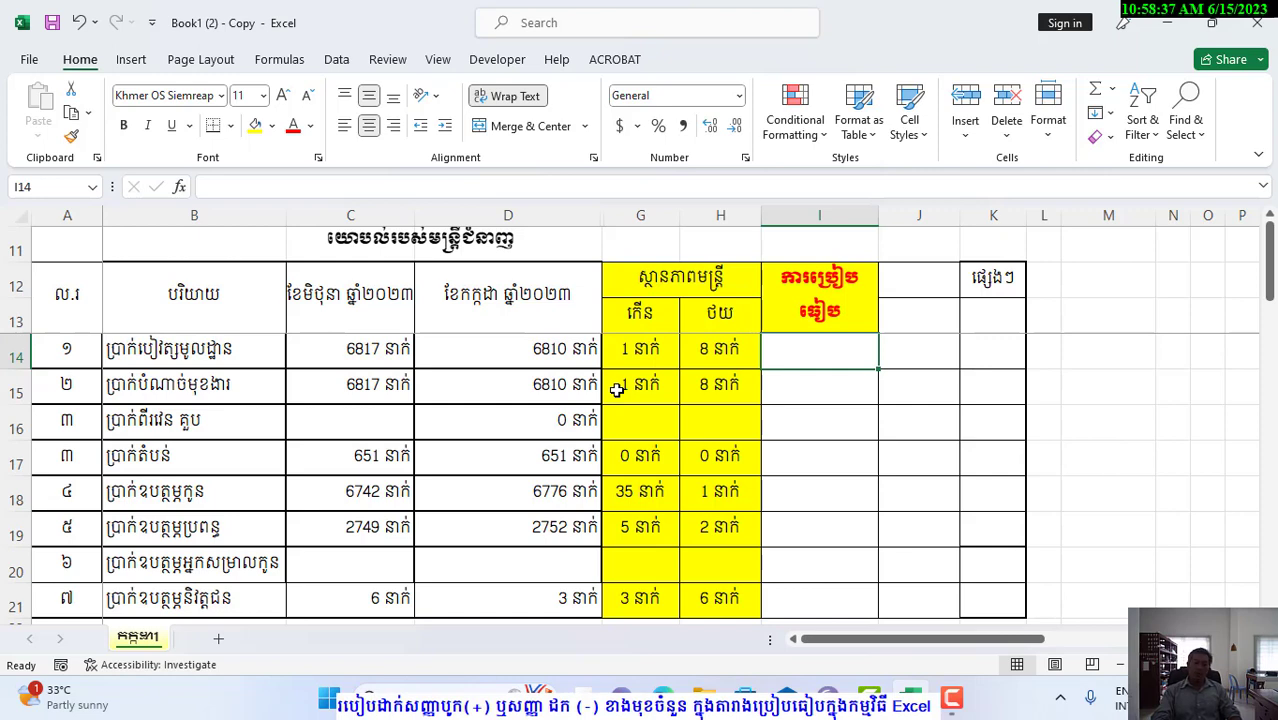
{"action": "type", "text": "="}
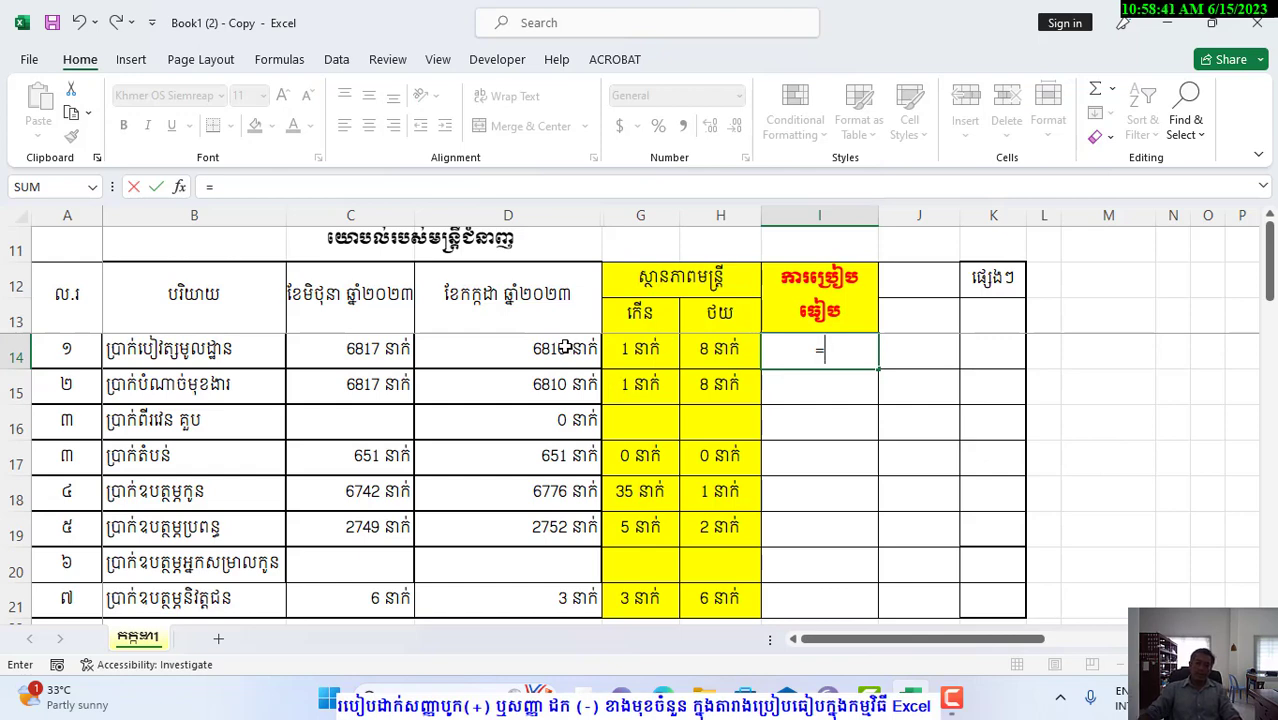
{"action": "type", "text": "D"}
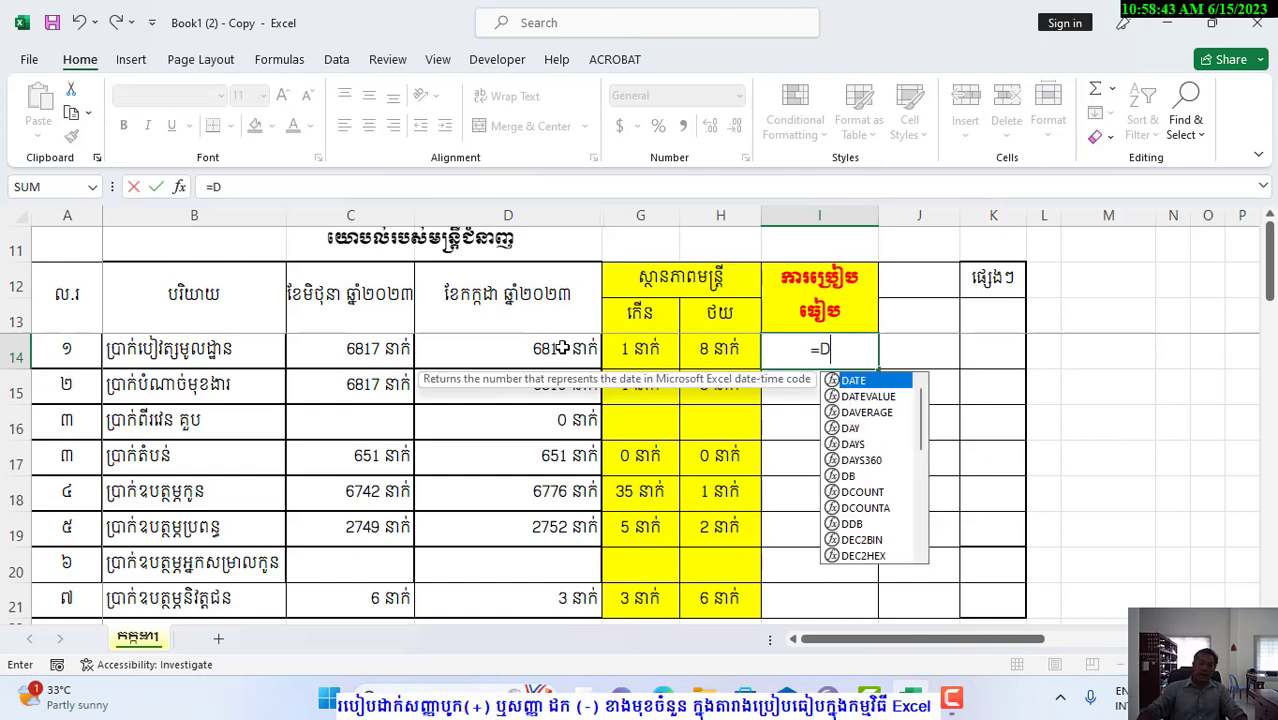
{"action": "key", "text": "BackSpace"}
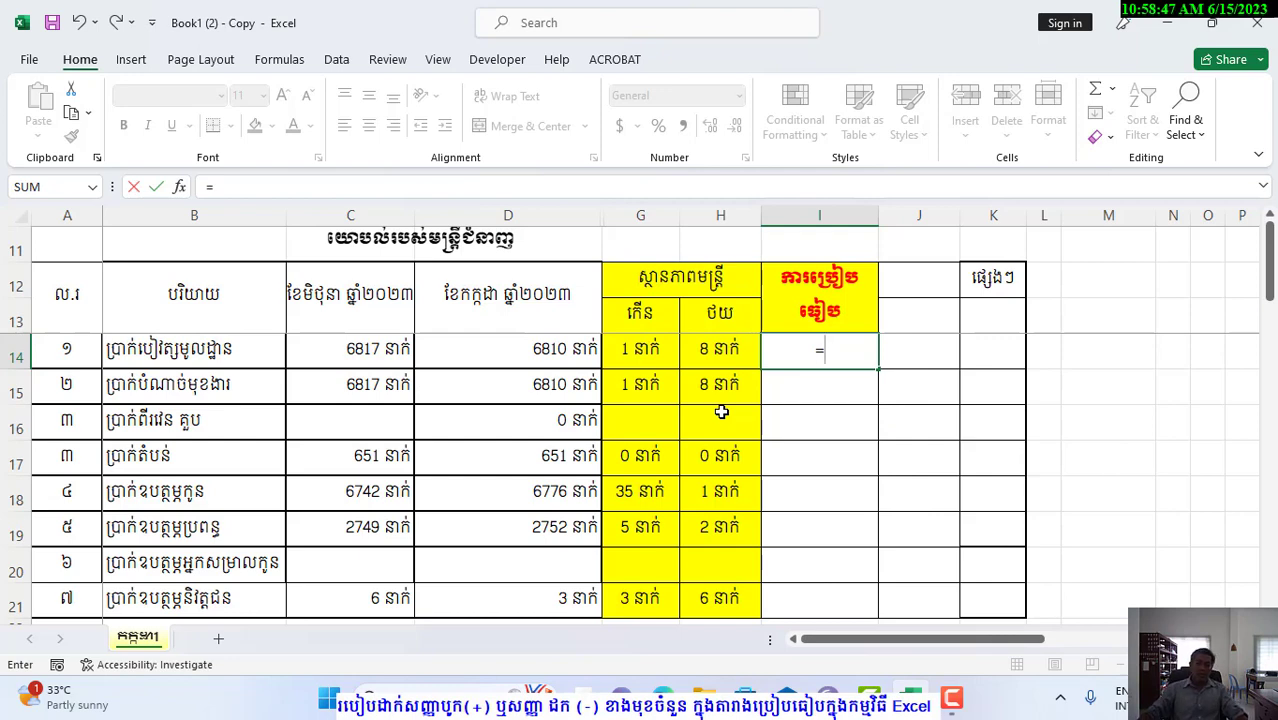
{"action": "left_click_drag", "start_coordinate": [416, 333], "coordinate": [603, 366]}
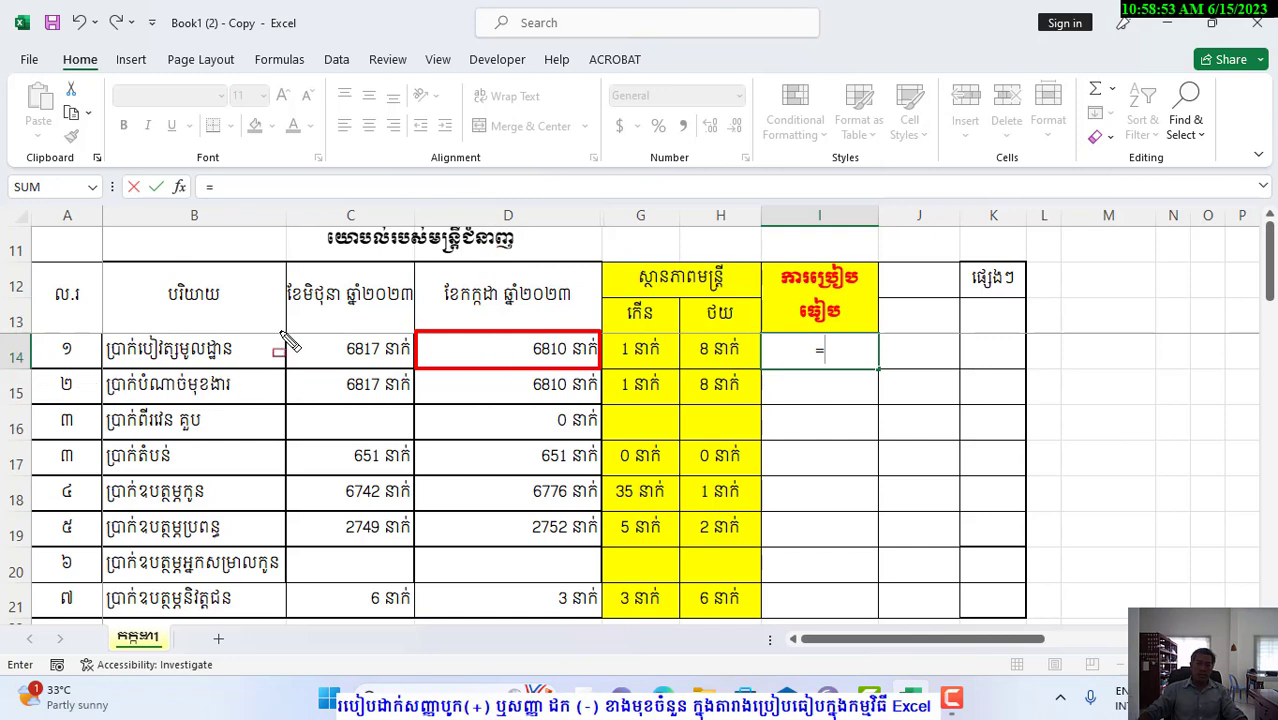
{"action": "mouse_move", "coordinate": [278, 331]}
{"action": "left_mouse_down"}
{"action": "mouse_move", "coordinate": [318, 358]}
{"action": "mouse_move", "coordinate": [405, 370]}
{"action": "left_mouse_up"}
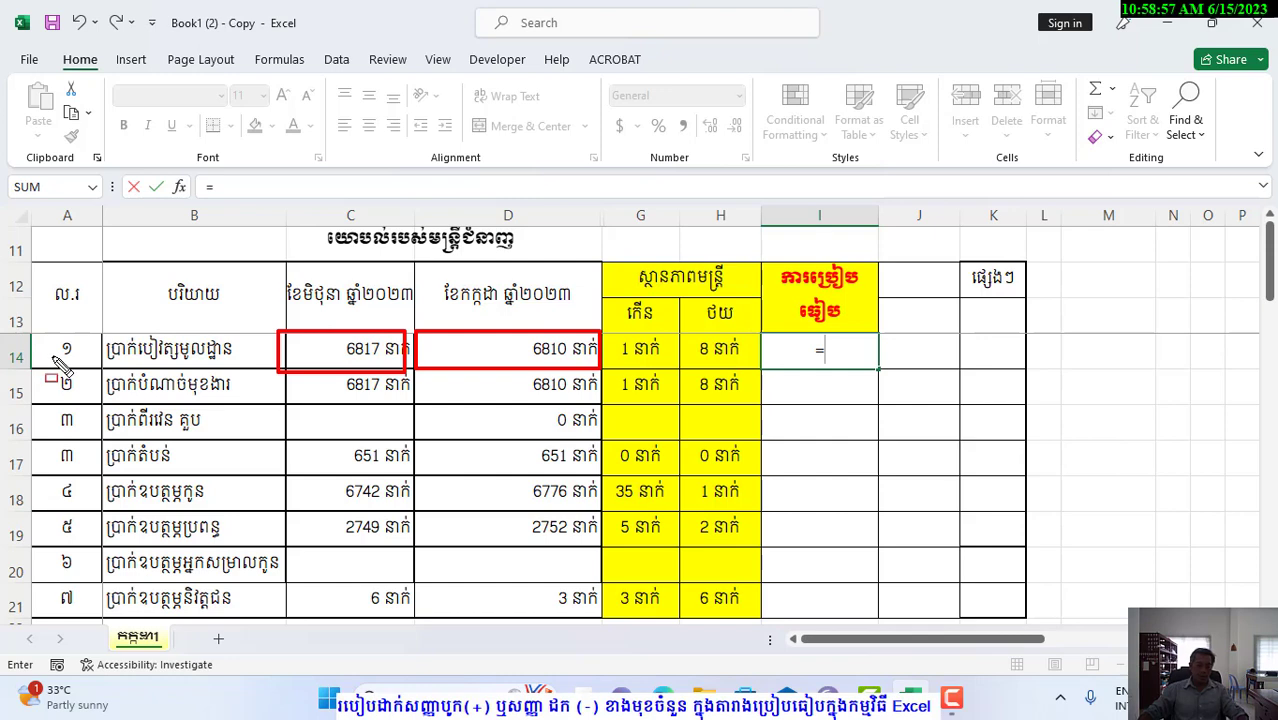
{"action": "key", "text": "e"}
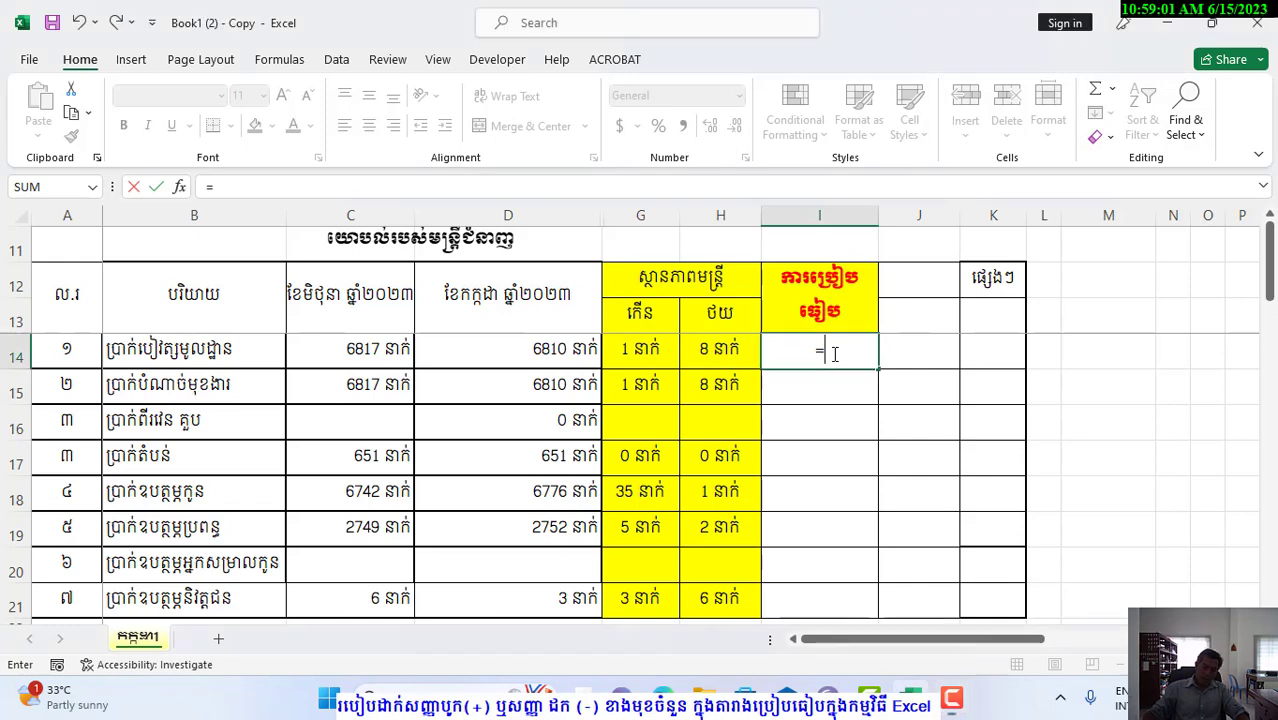
{"action": "type", "text": "D14"}
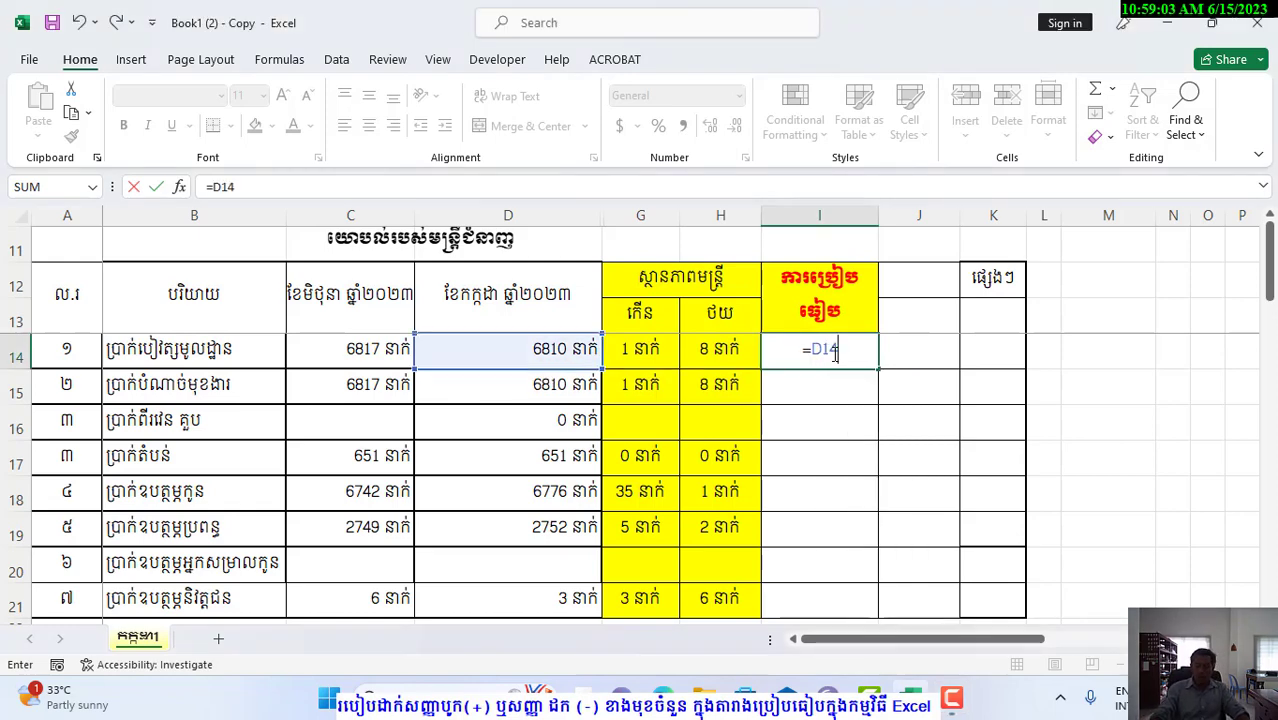
{"action": "type", "text": "-C"}
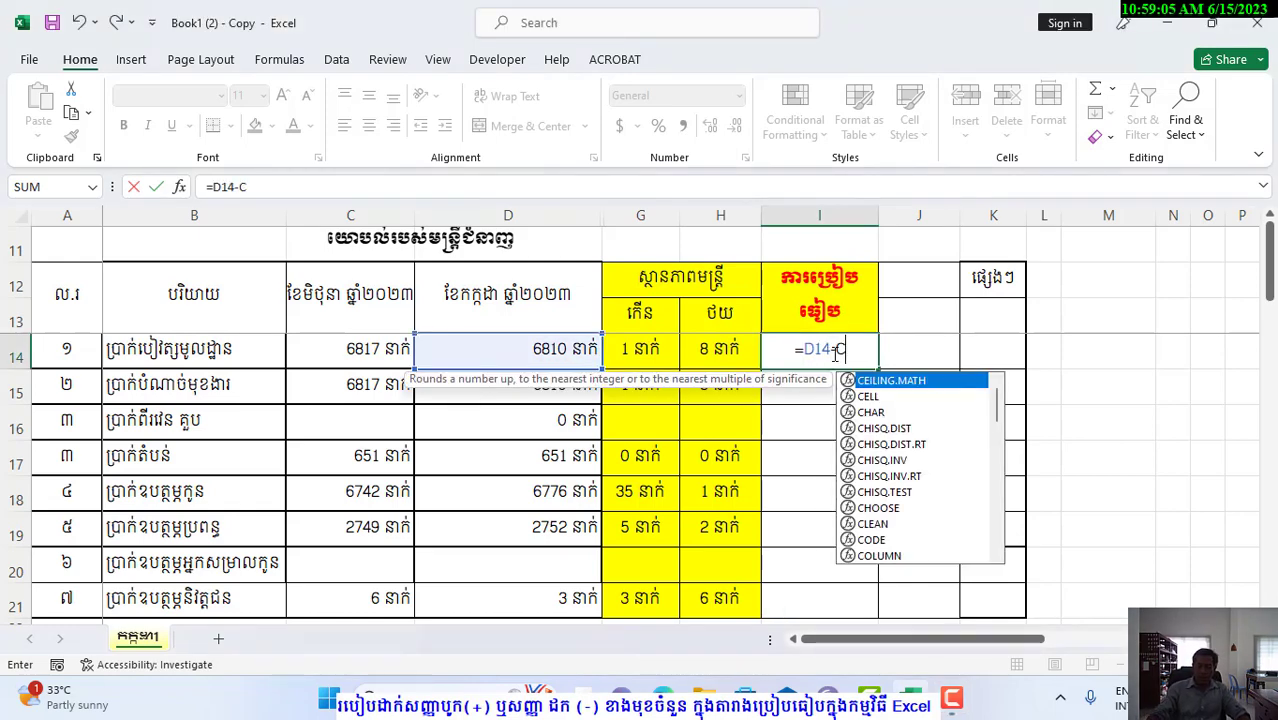
{"action": "type", "text": "14"}
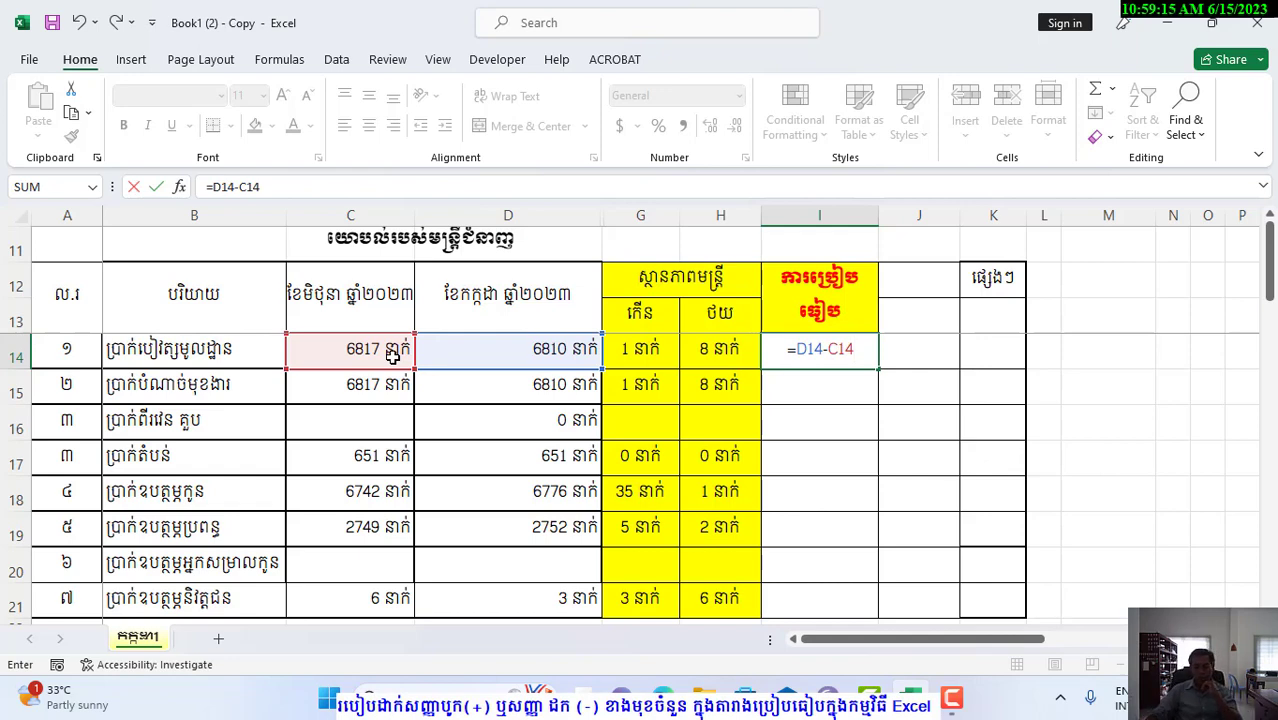
{"action": "key", "text": "Return"}
{"action": "left_click", "coordinate": [792, 354]}
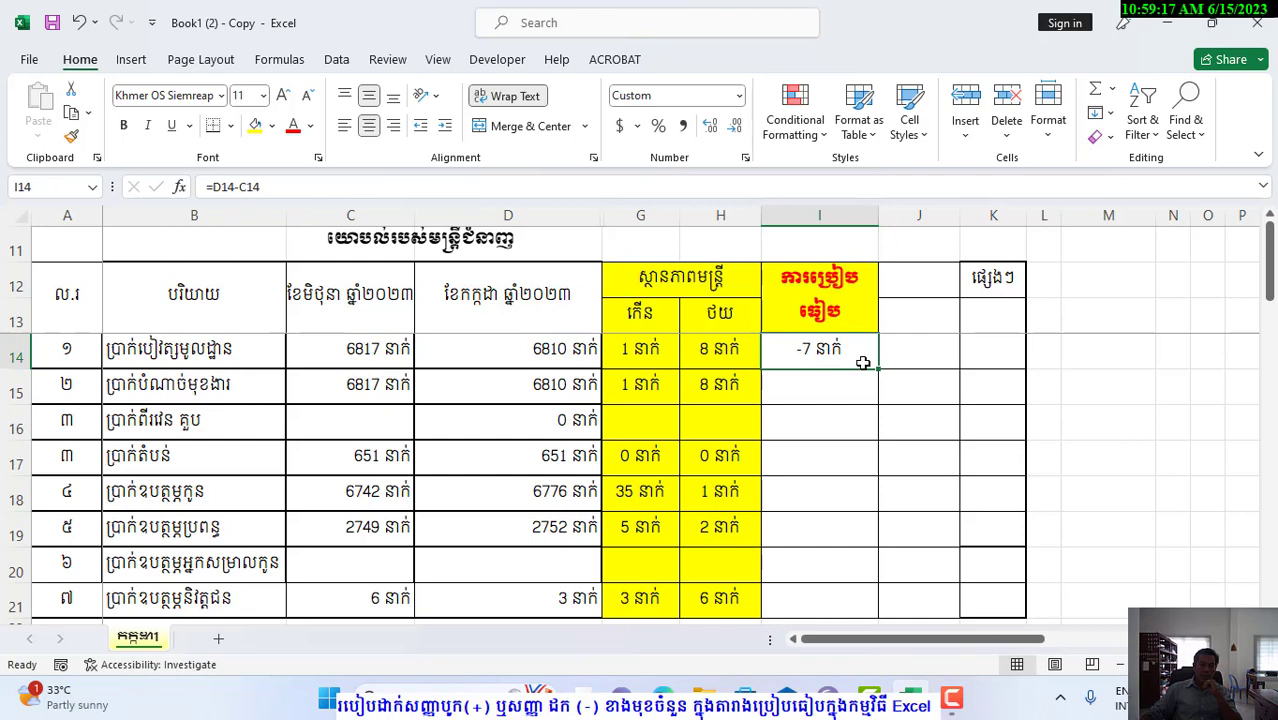
- Fill the =D14-C14 formula down to I21 and give the results General number format
{"action": "left_click_drag", "start_coordinate": [876, 368], "coordinate": [885, 602]}
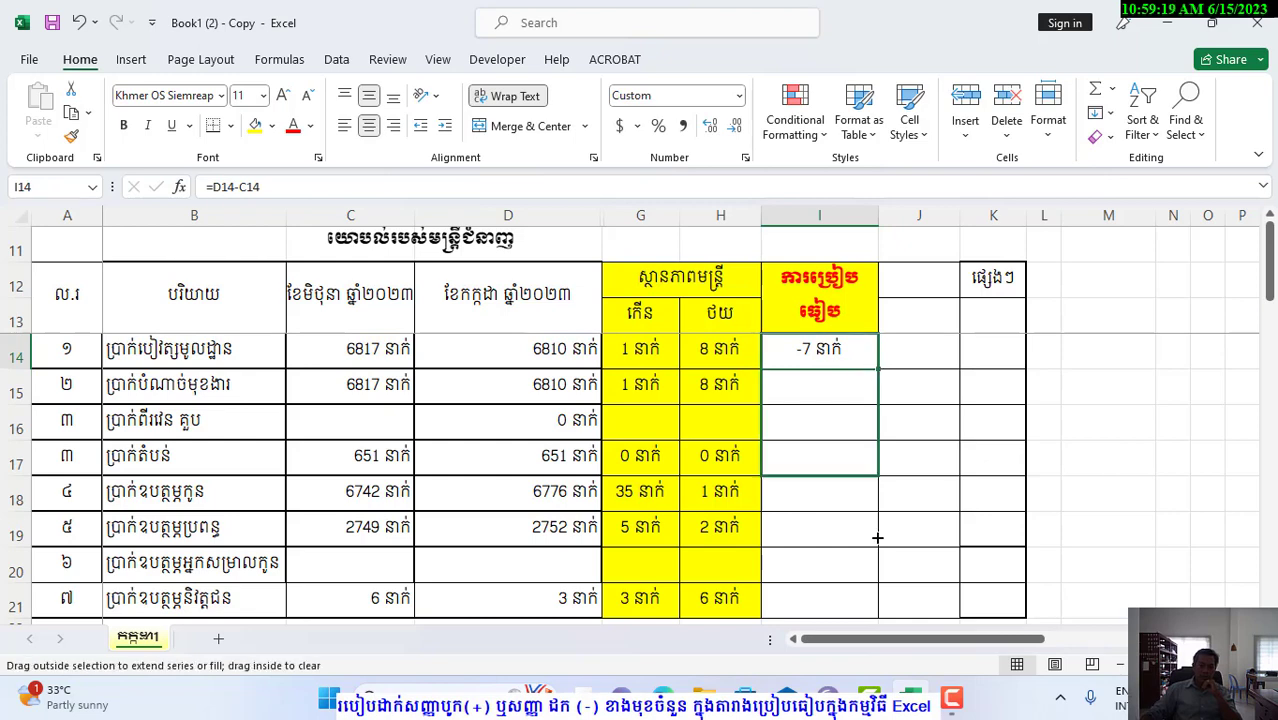
{"action": "left_click", "coordinate": [738, 95]}
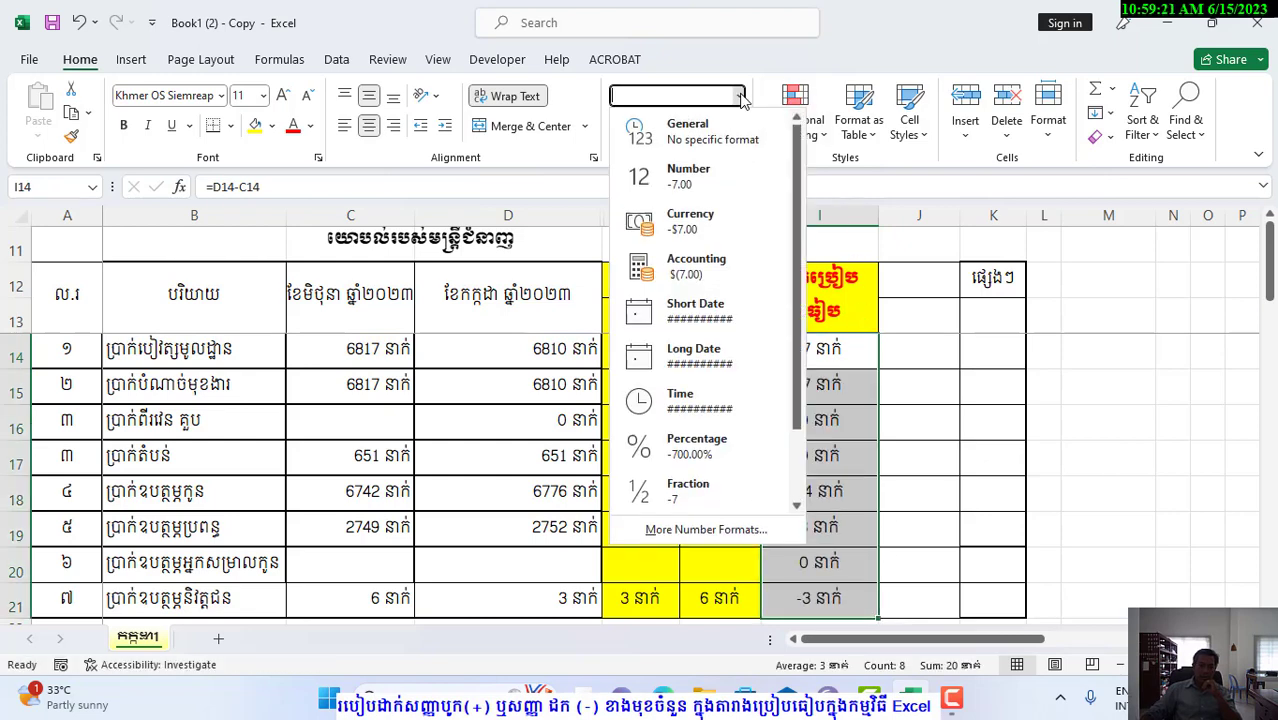
{"action": "left_click", "coordinate": [657, 143]}
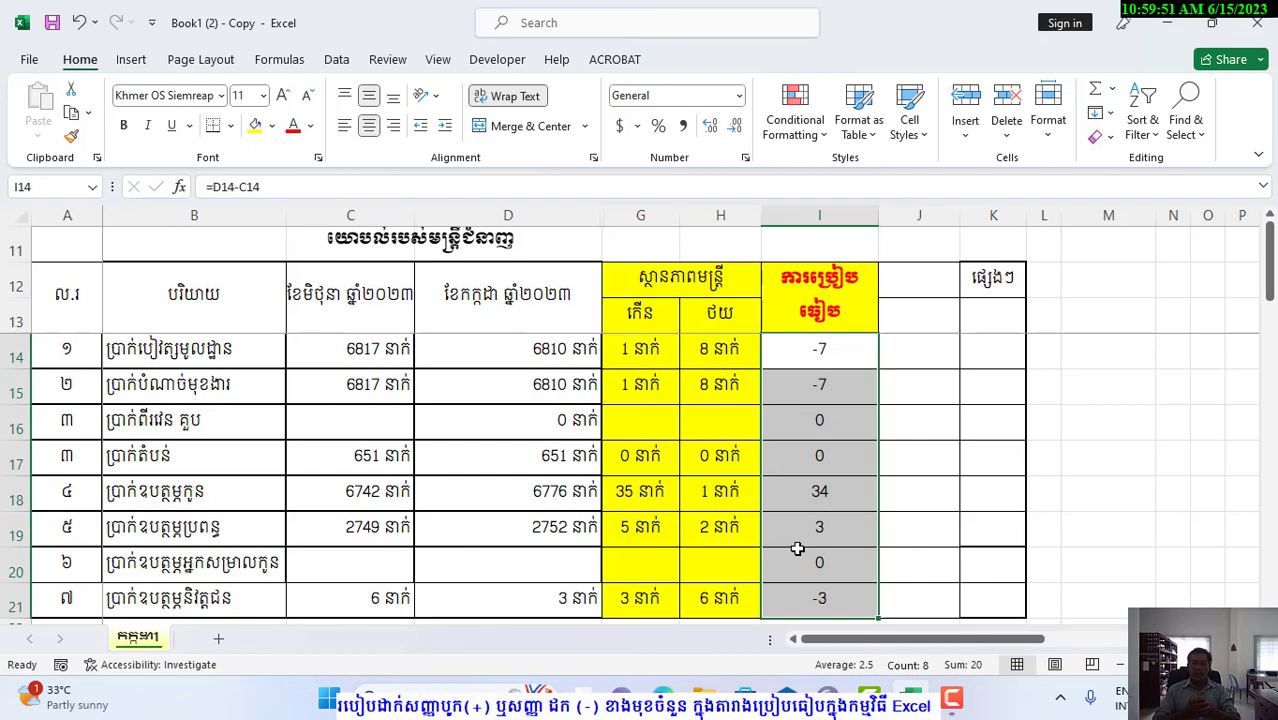
{"action": "left_click", "coordinate": [1045, 456]}
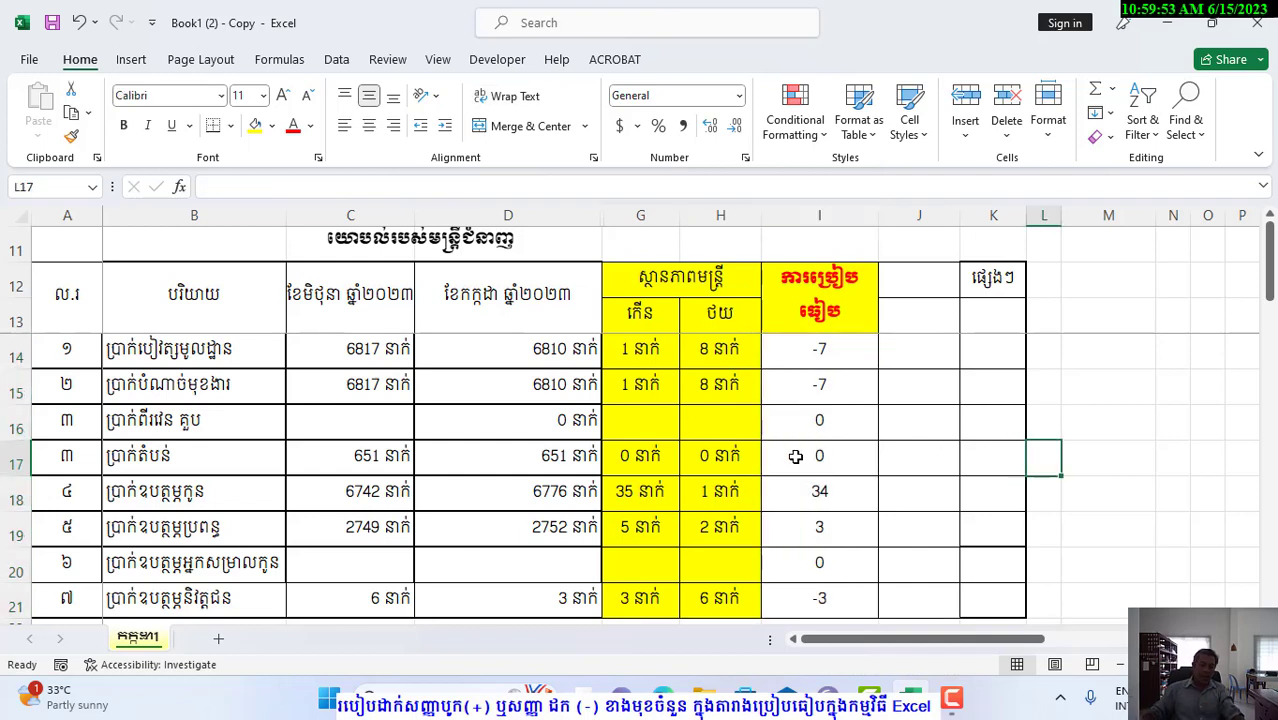
{"action": "left_click", "coordinate": [762, 350]}
{"action": "left_click_drag", "start_coordinate": [764, 452], "coordinate": [878, 638]}
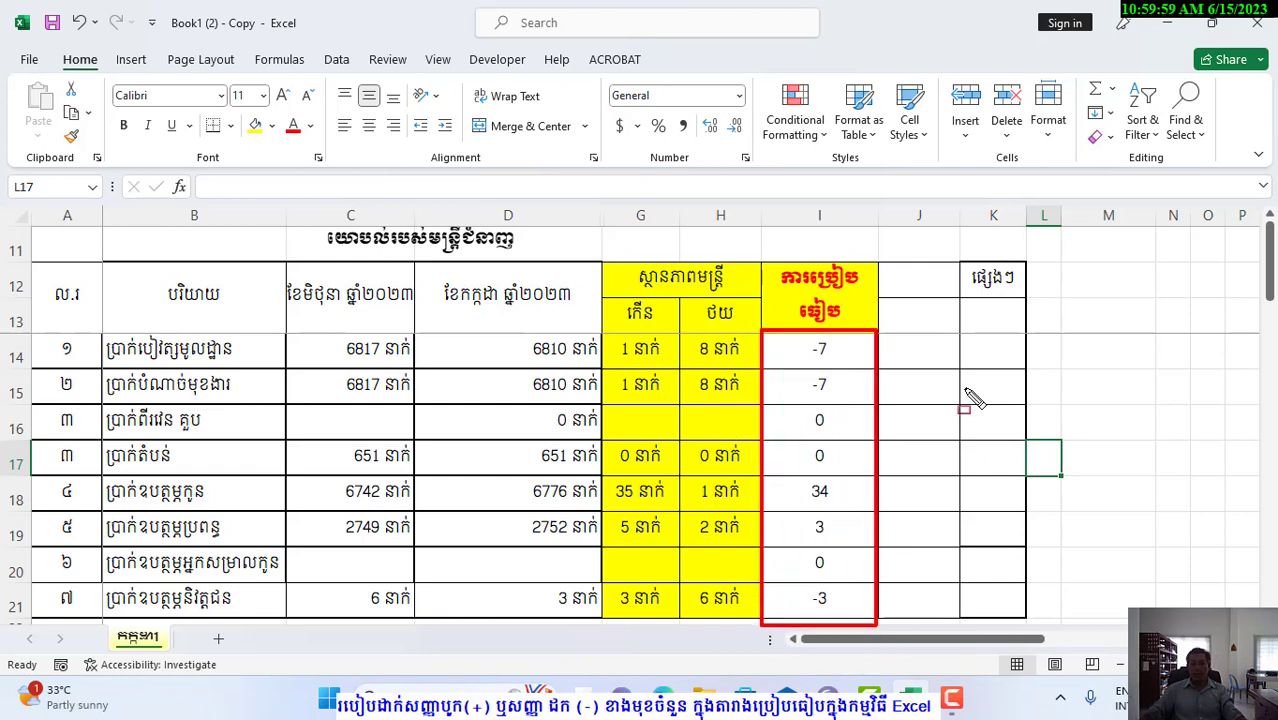
{"action": "left_click_drag", "start_coordinate": [756, 74], "coordinate": [834, 150]}
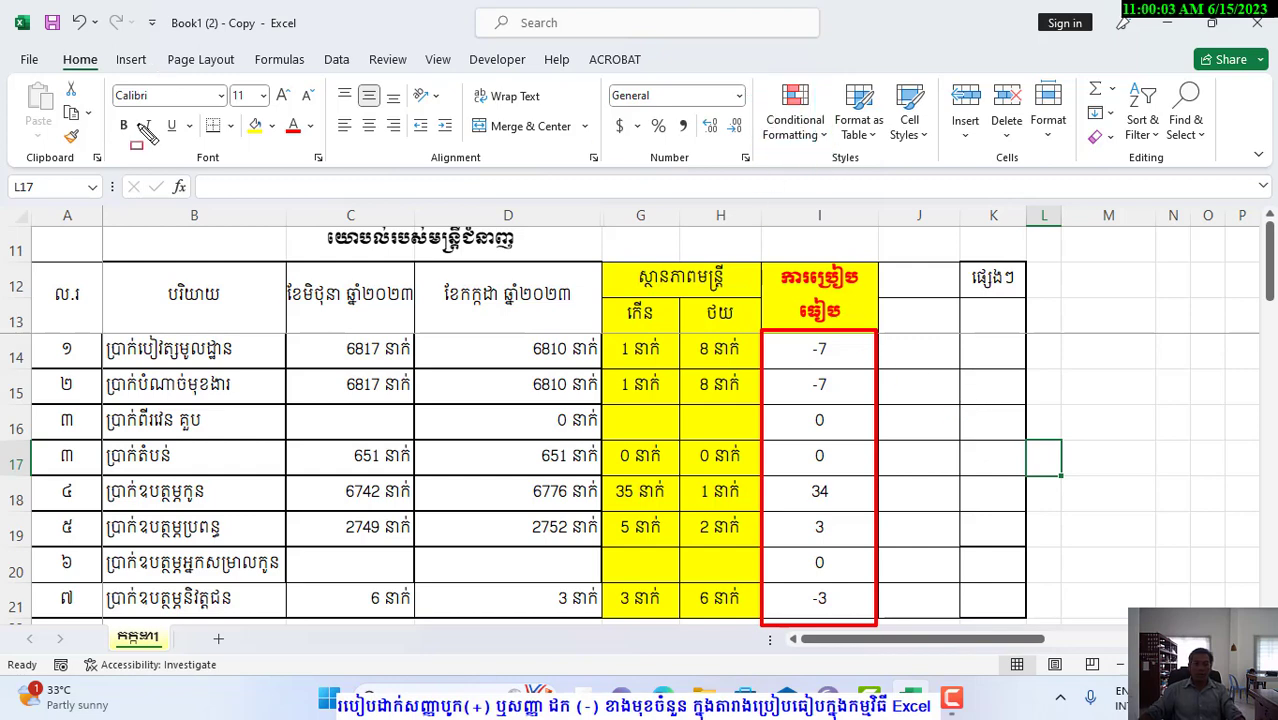
{"action": "left_click_drag", "start_coordinate": [57, 48], "coordinate": [108, 72]}
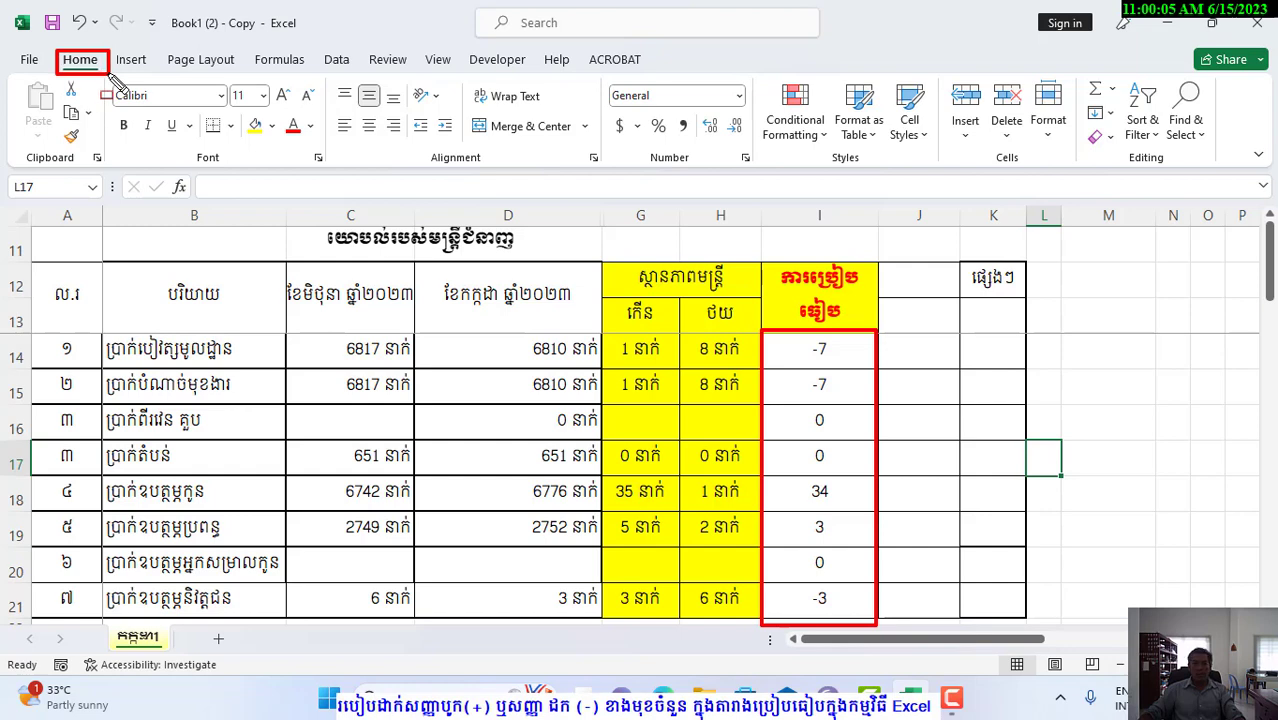
{"action": "left_click_drag", "start_coordinate": [750, 74], "coordinate": [938, 166]}
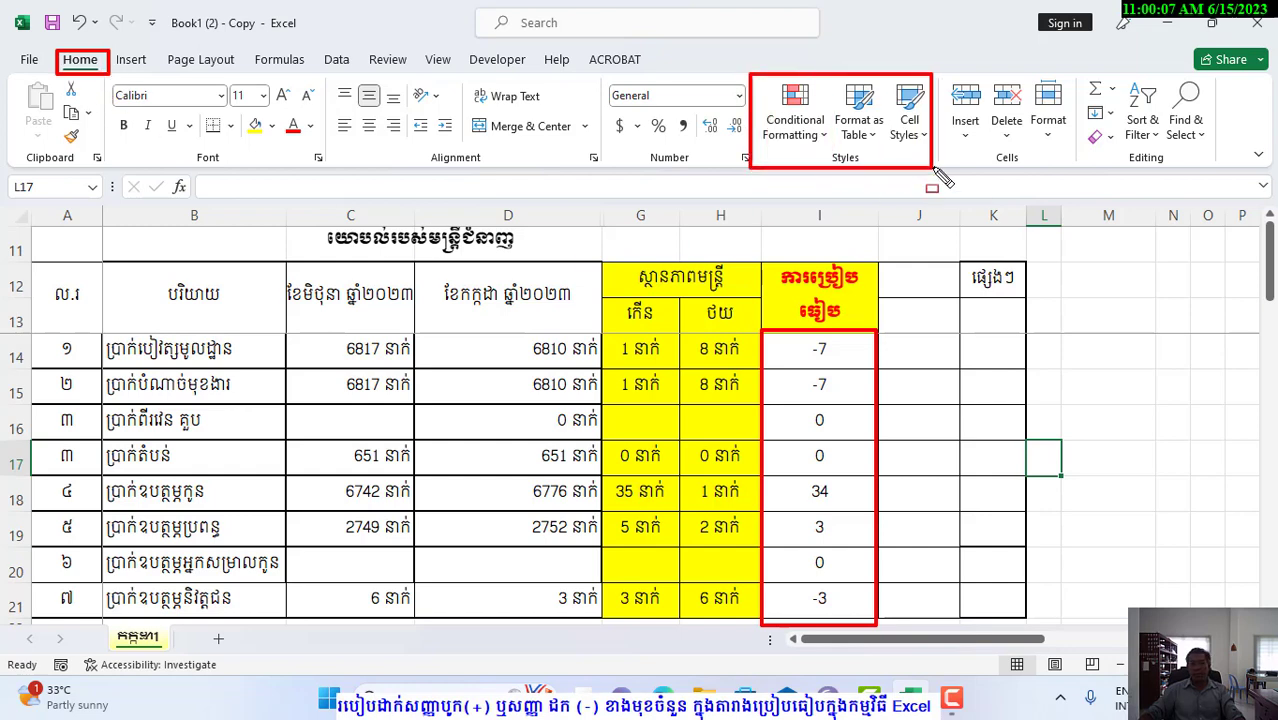
{"action": "left_click_drag", "start_coordinate": [765, 80], "coordinate": [824, 148]}
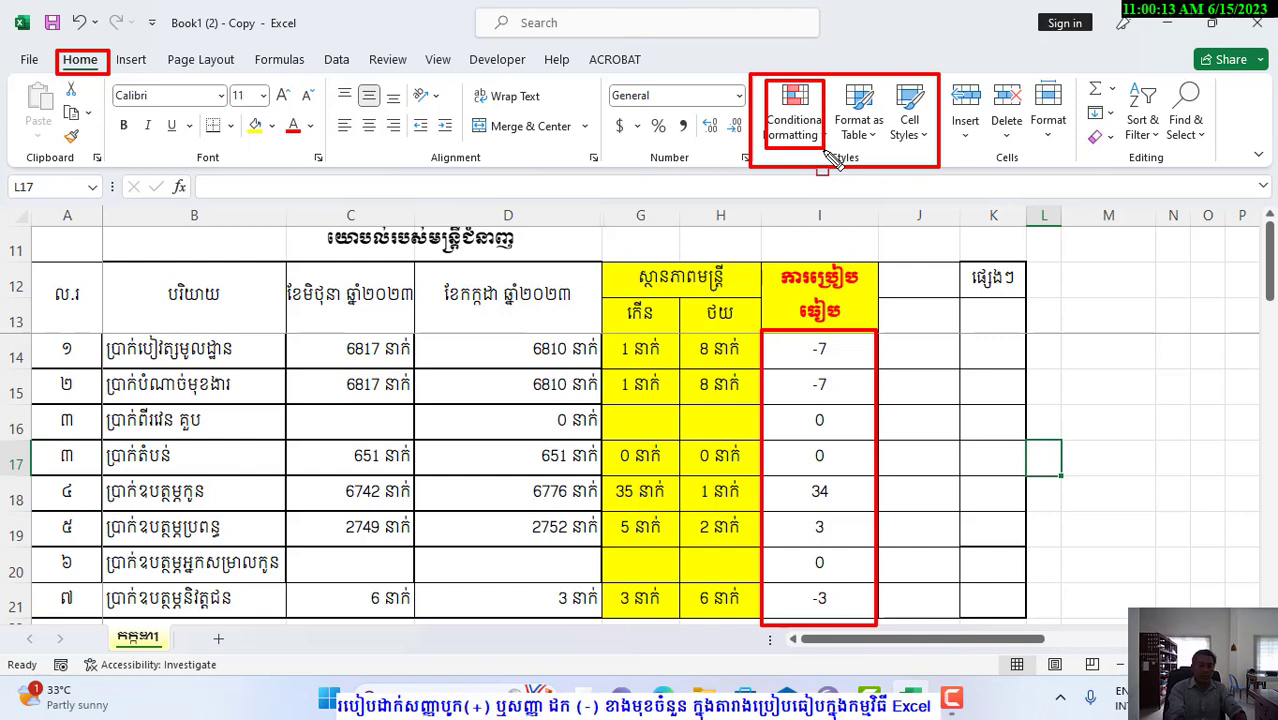
{"action": "key", "text": "Escape"}
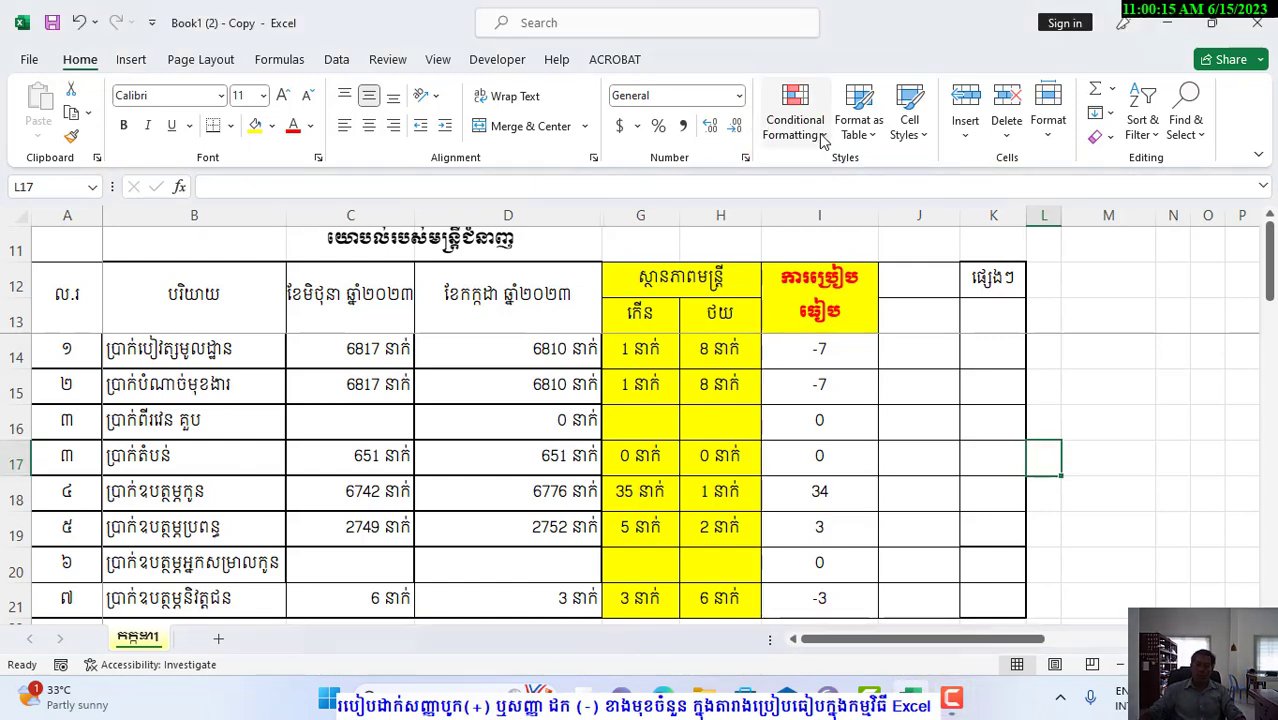
{"action": "left_click", "coordinate": [818, 134]}
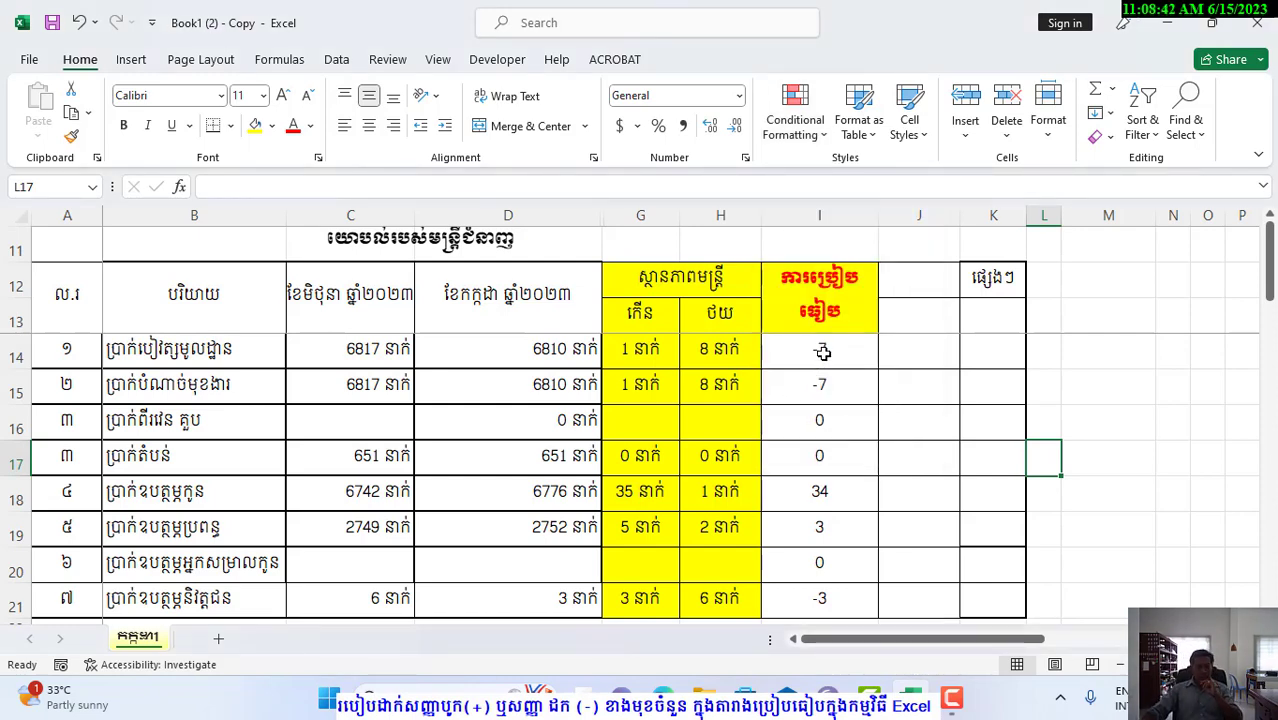
- Select I14:I21 and start a New Rule under Conditional Formatting
{"action": "left_click", "coordinate": [820, 140]}
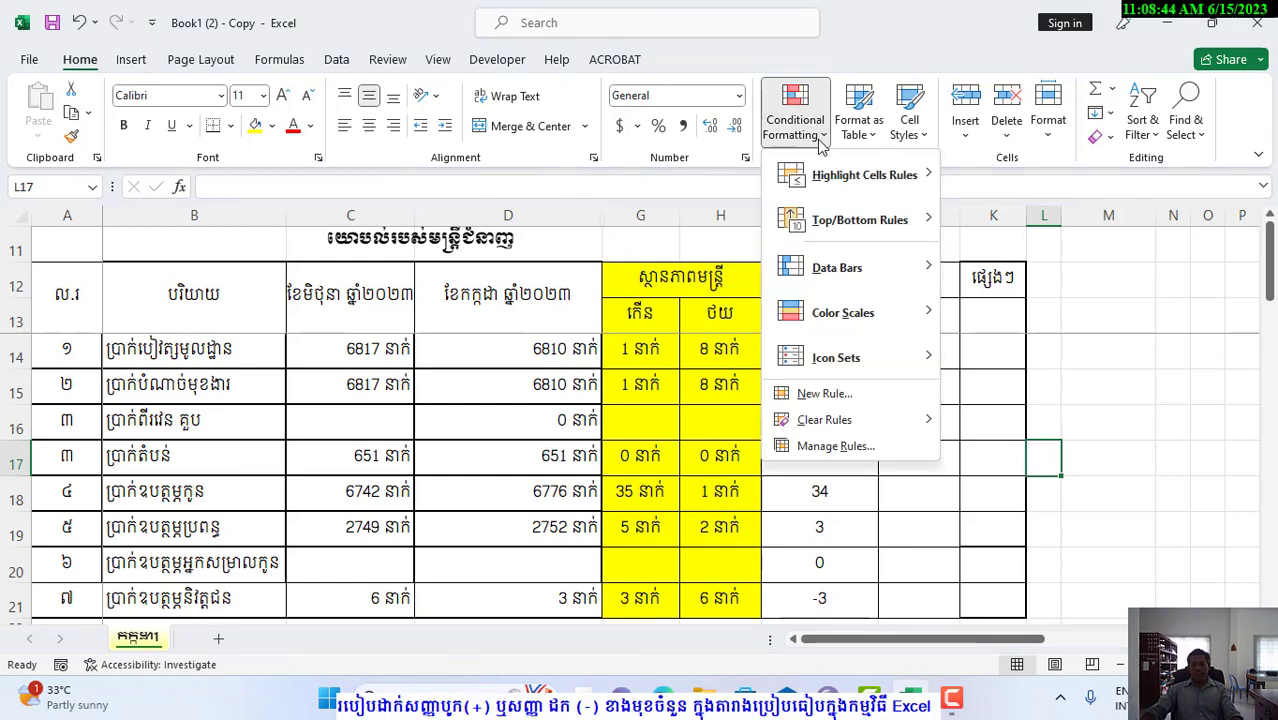
{"action": "left_click", "coordinate": [994, 460]}
{"action": "left_click_drag", "start_coordinate": [813, 360], "coordinate": [820, 491]}
{"action": "left_click_drag", "start_coordinate": [826, 597], "coordinate": [826, 602]}
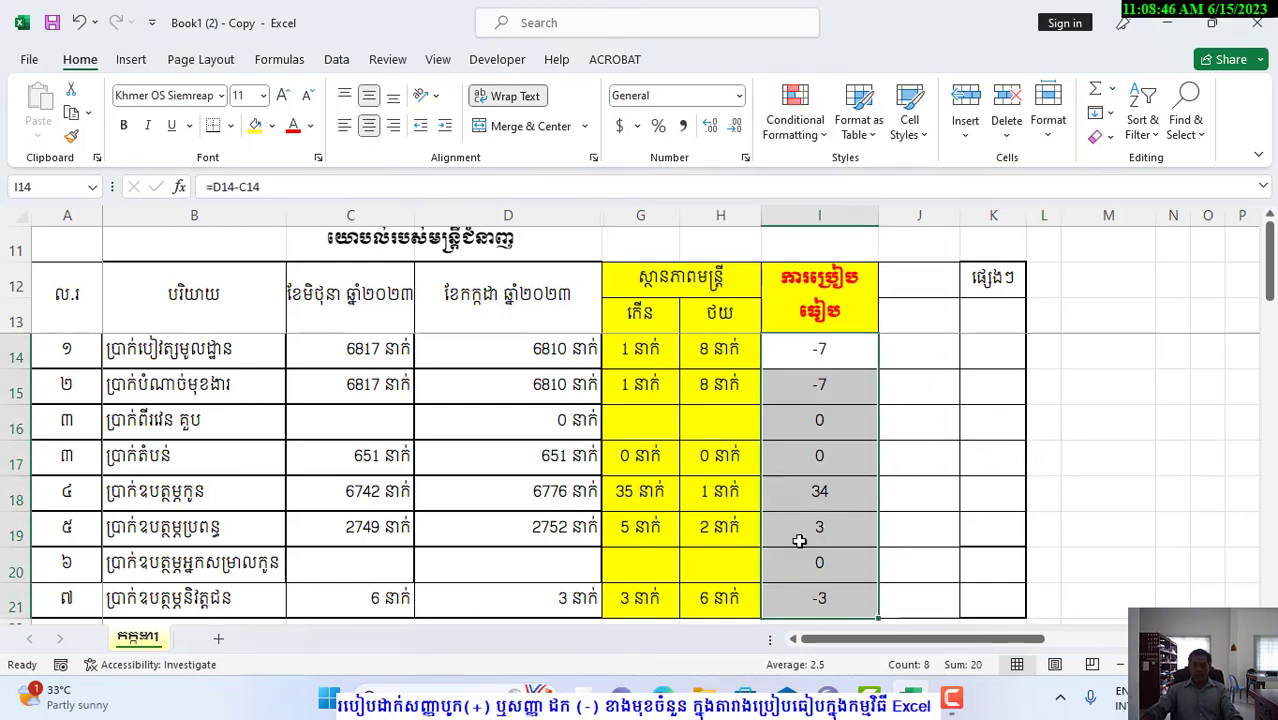
{"action": "left_click", "coordinate": [810, 135]}
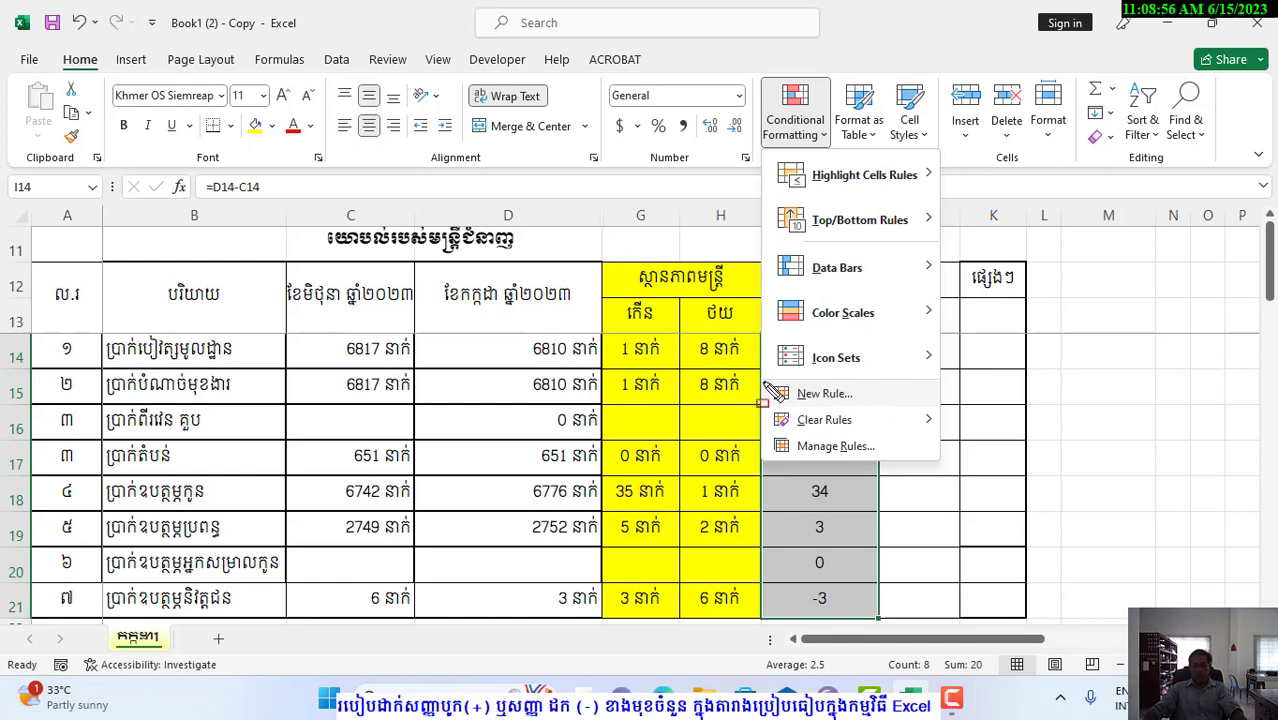
{"action": "left_click_drag", "start_coordinate": [762, 382], "coordinate": [940, 408]}
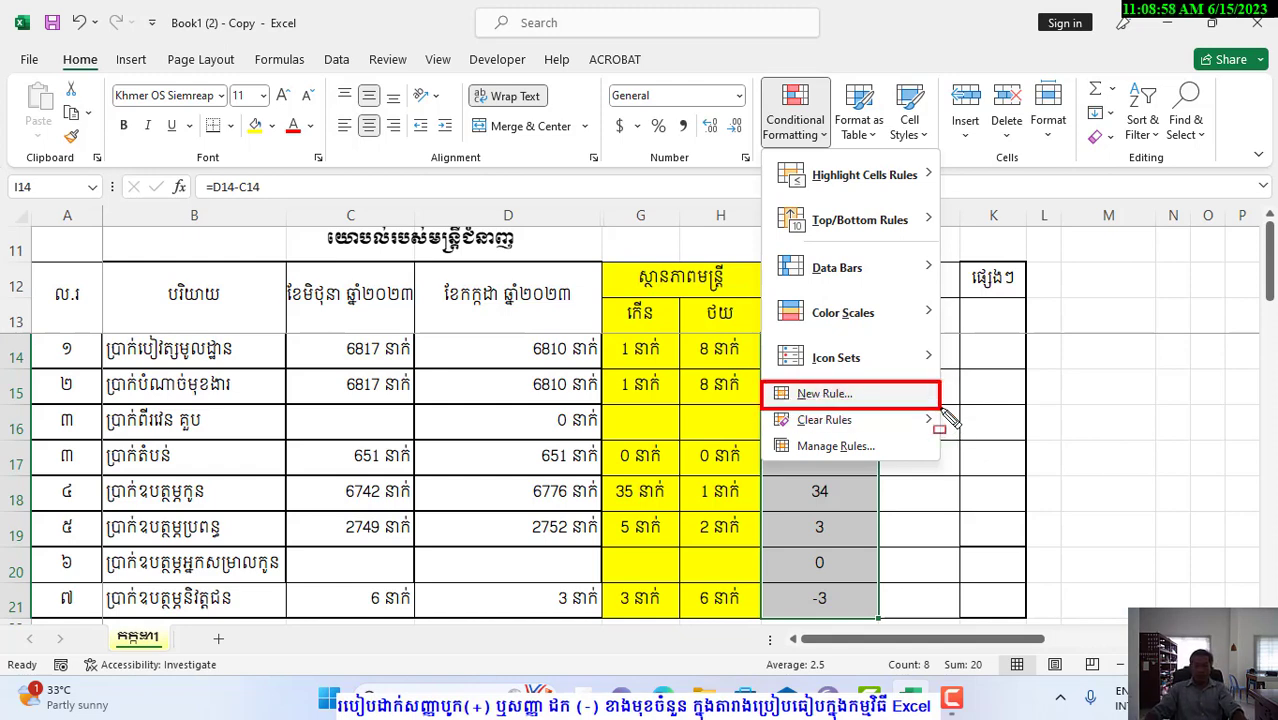
{"action": "key", "text": "Escape"}
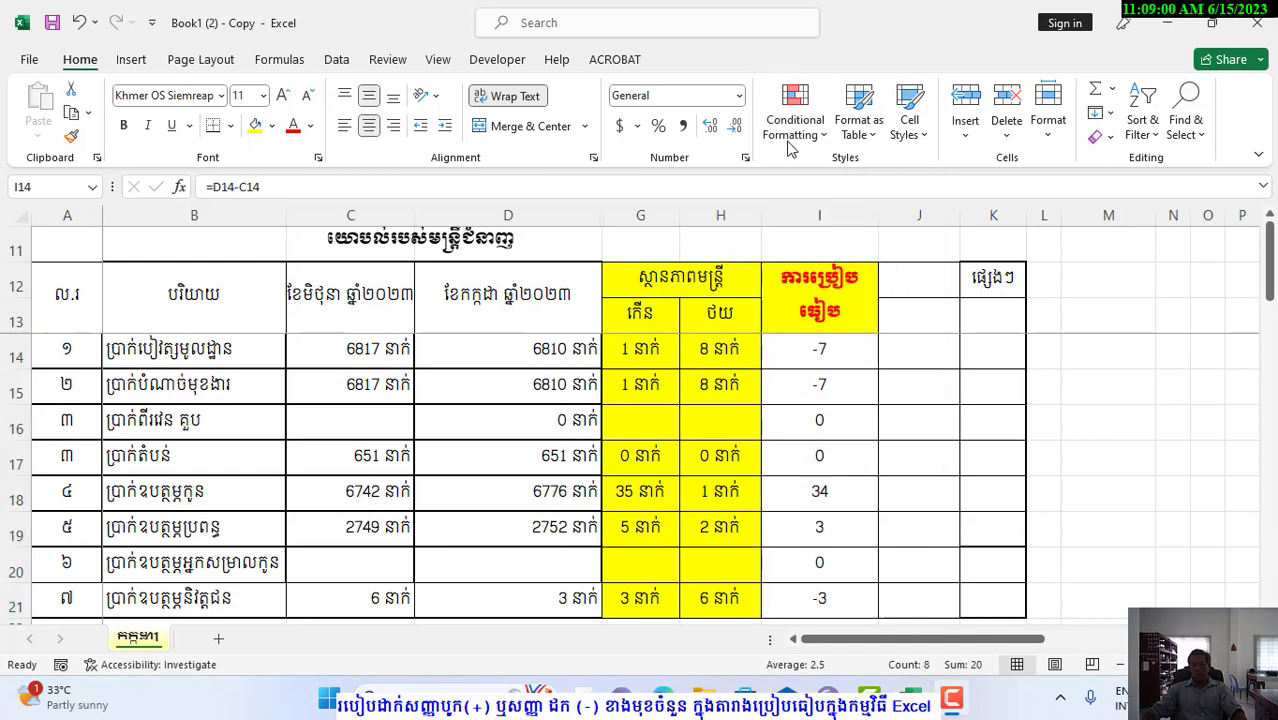
{"action": "left_click", "coordinate": [795, 115]}
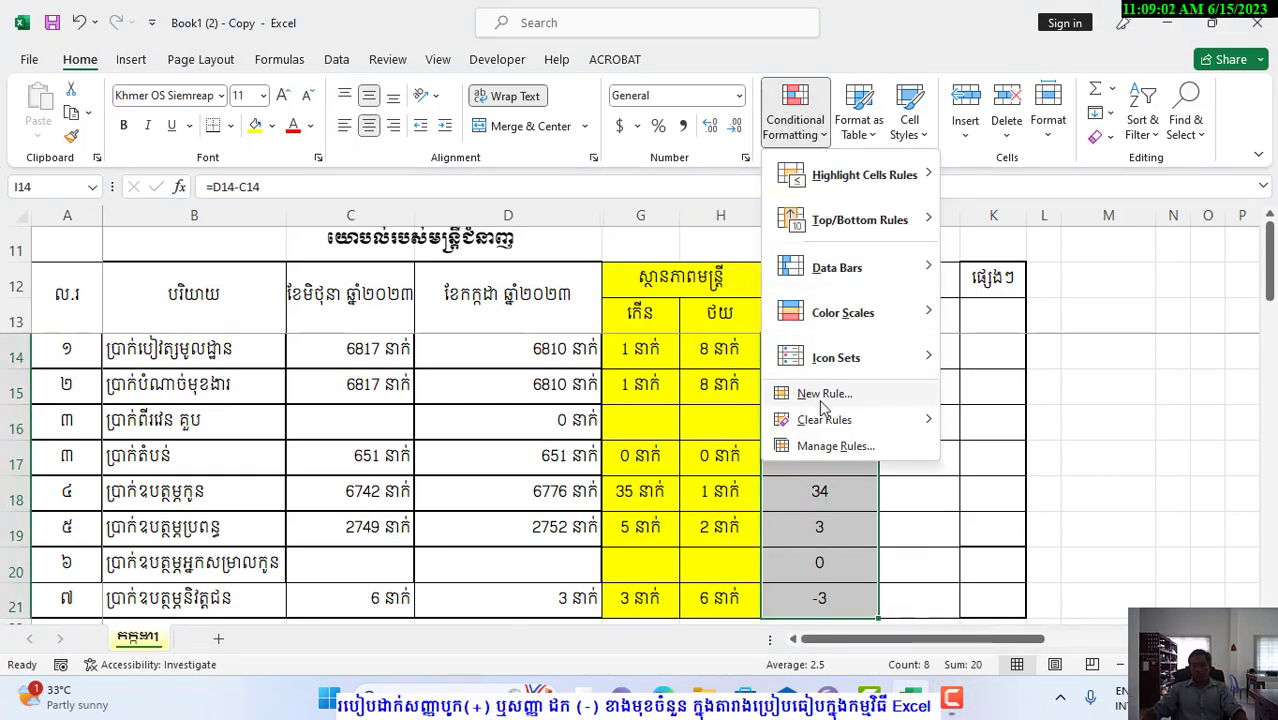
{"action": "left_click", "coordinate": [840, 396]}
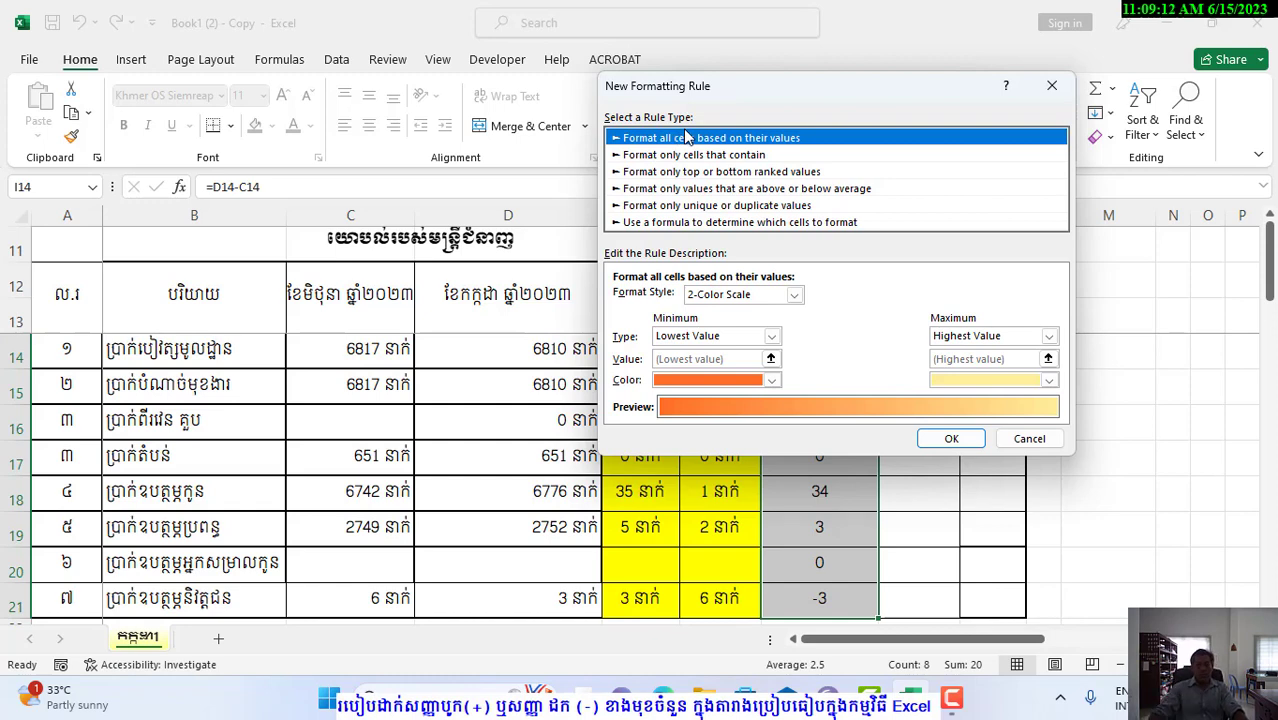
- Make the rule format only cells whose Cell Value is less than 0
{"action": "left_click_drag", "start_coordinate": [603, 146], "coordinate": [797, 163]}
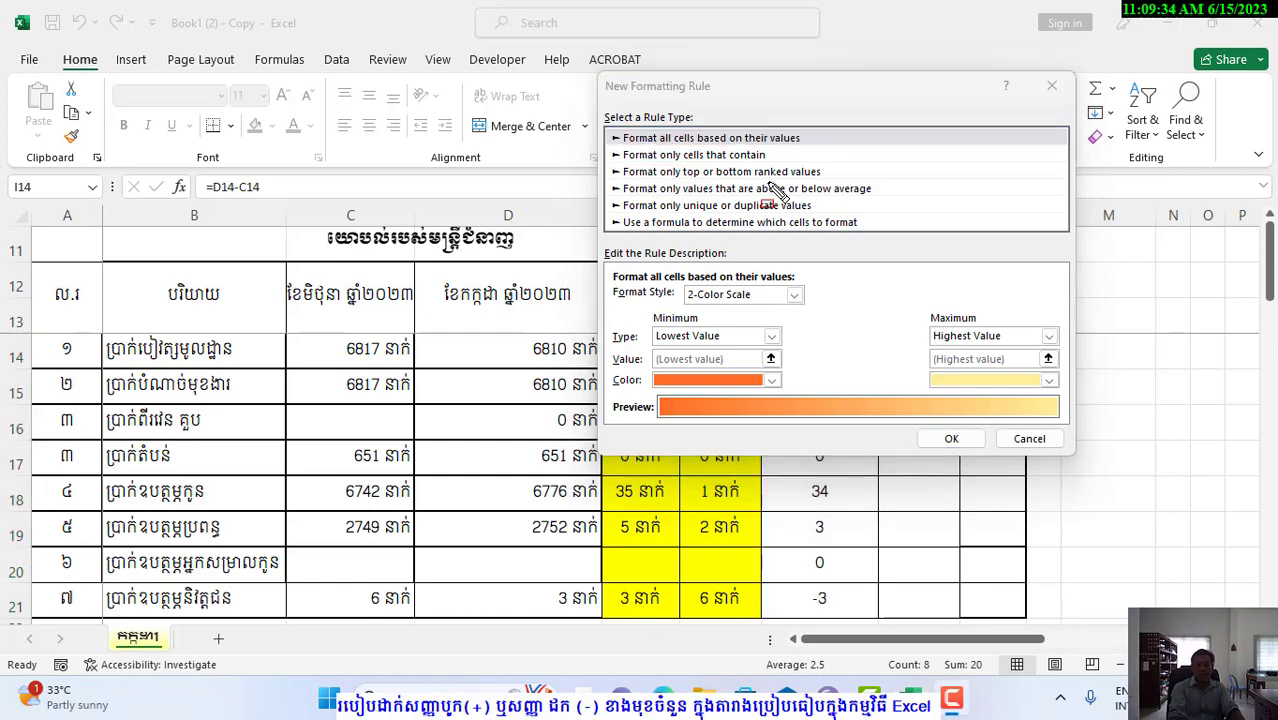
{"action": "left_click", "coordinate": [752, 157]}
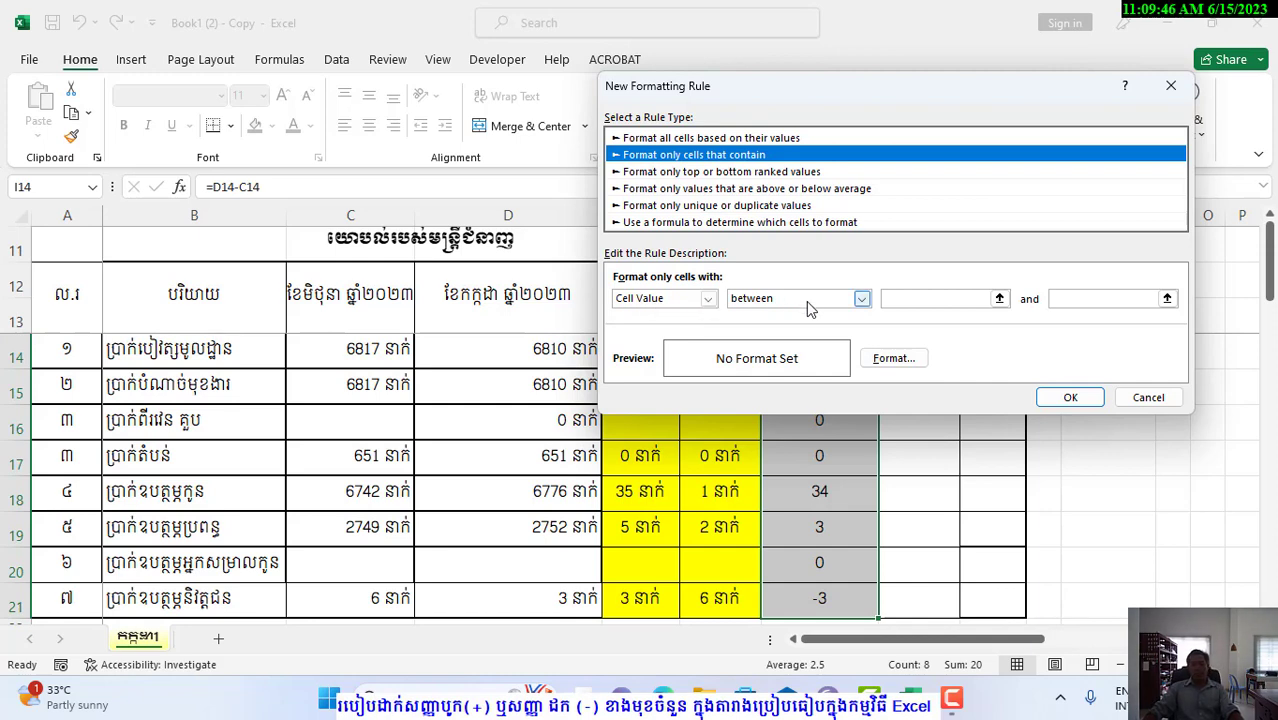
{"action": "left_click", "coordinate": [861, 302]}
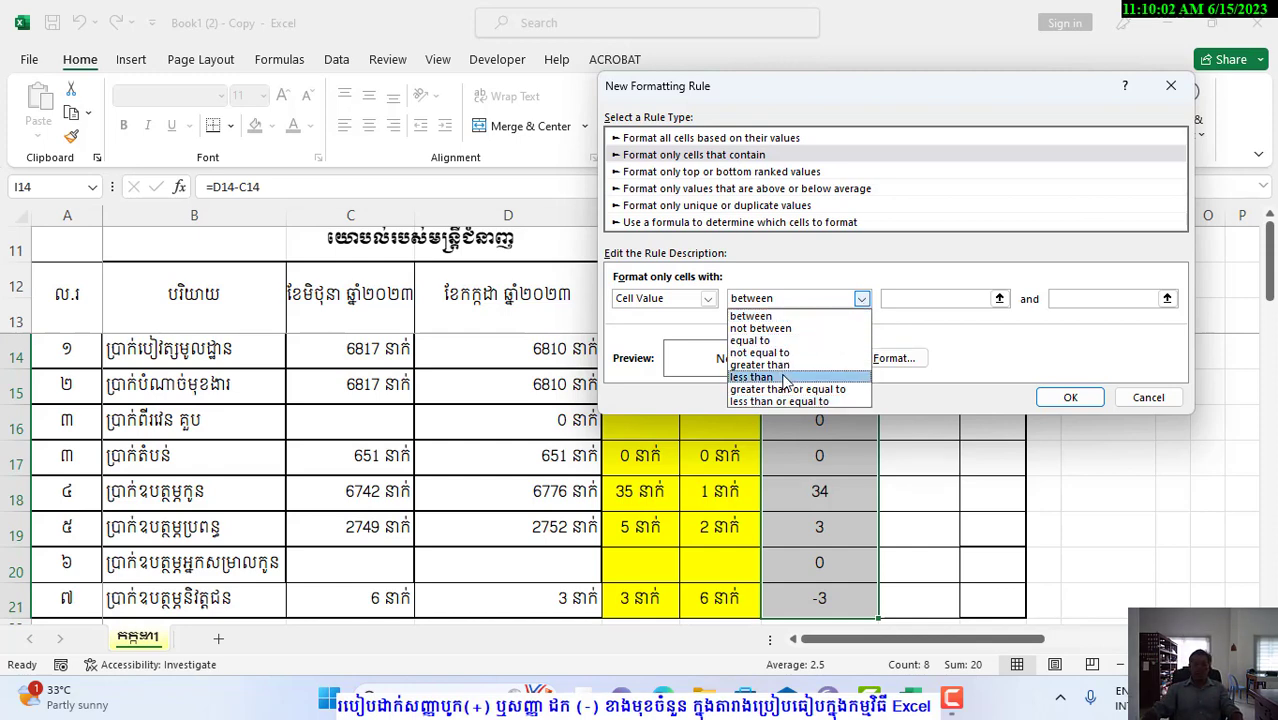
{"action": "left_click", "coordinate": [785, 378]}
{"action": "left_click", "coordinate": [907, 298]}
{"action": "type", "text": "0"}
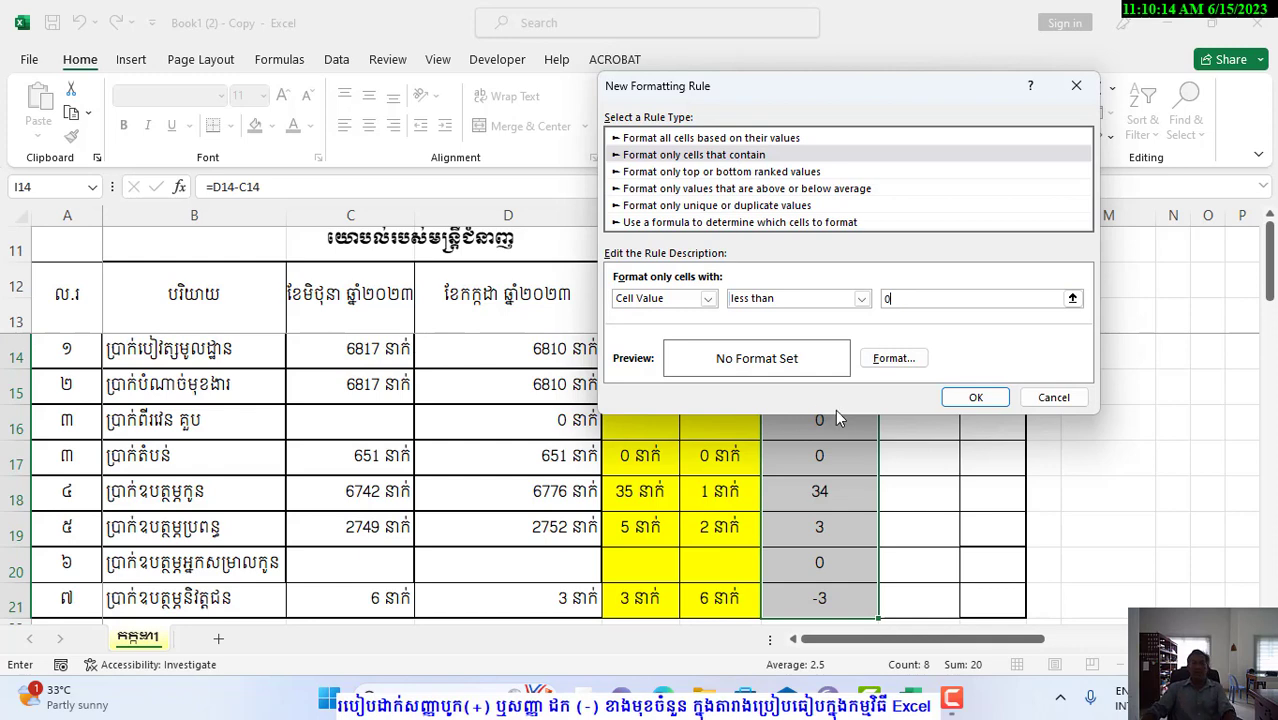
{"action": "left_click", "coordinate": [903, 366]}
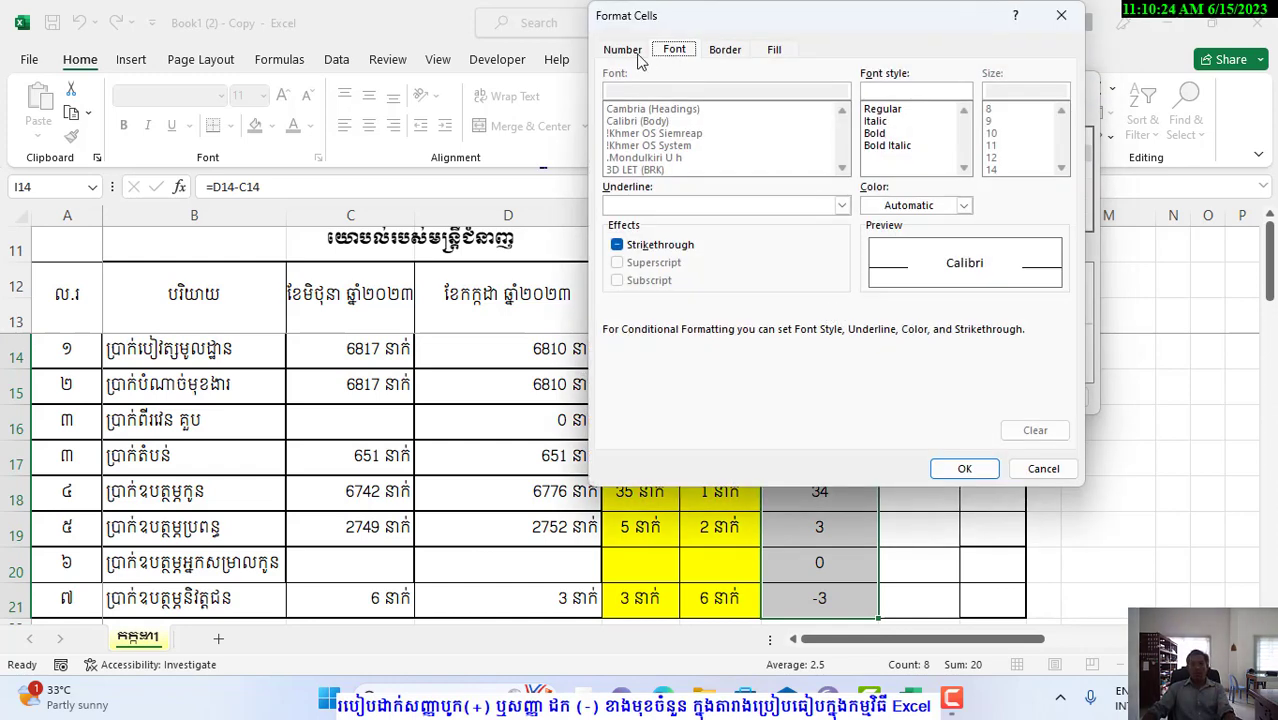
- Give the less-than-0 rule the custom number format 00 នាក់ and apply it
{"action": "left_click", "coordinate": [621, 50]}
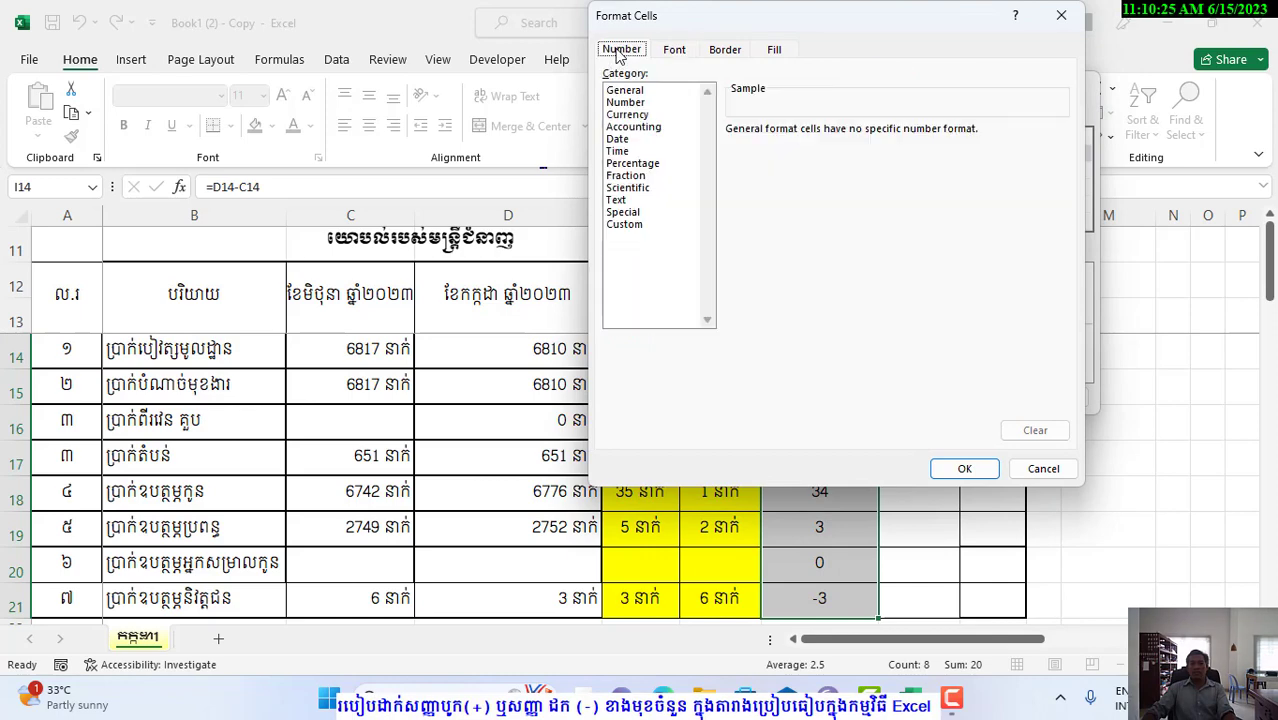
{"action": "left_click", "coordinate": [634, 226]}
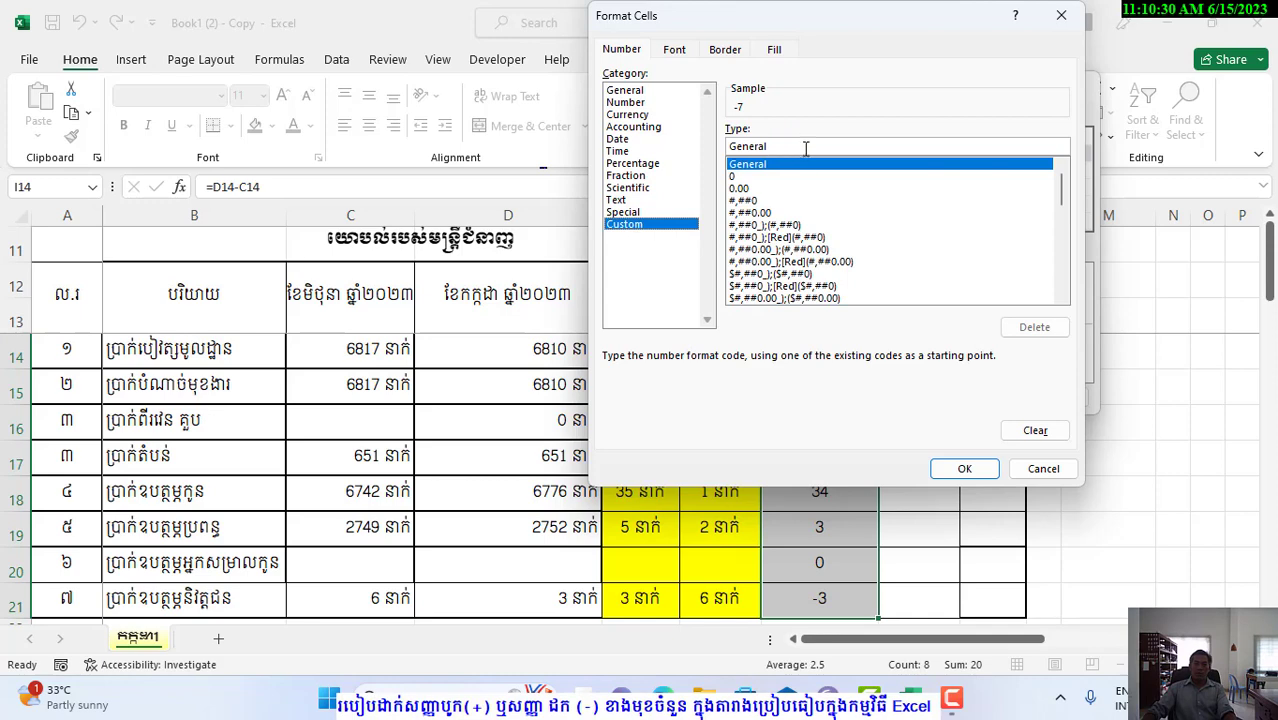
{"action": "left_click_drag", "start_coordinate": [805, 148], "coordinate": [693, 152]}
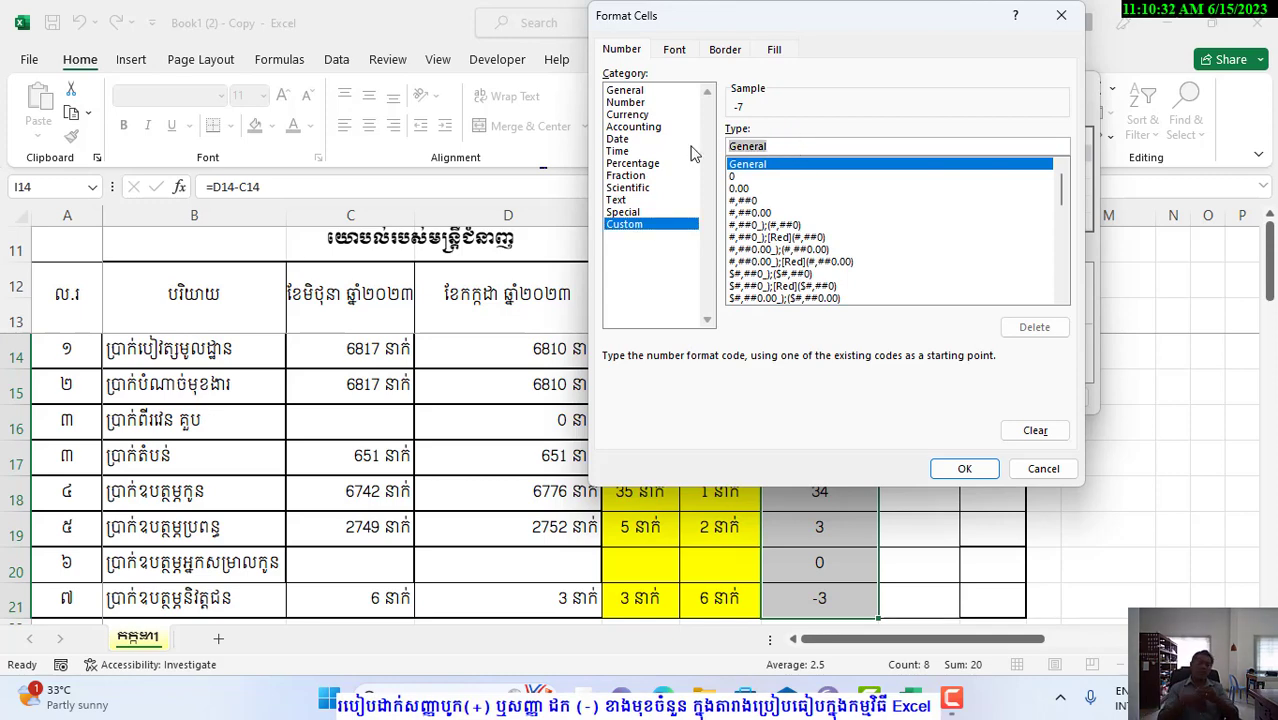
{"action": "key", "text": "BackSpace"}
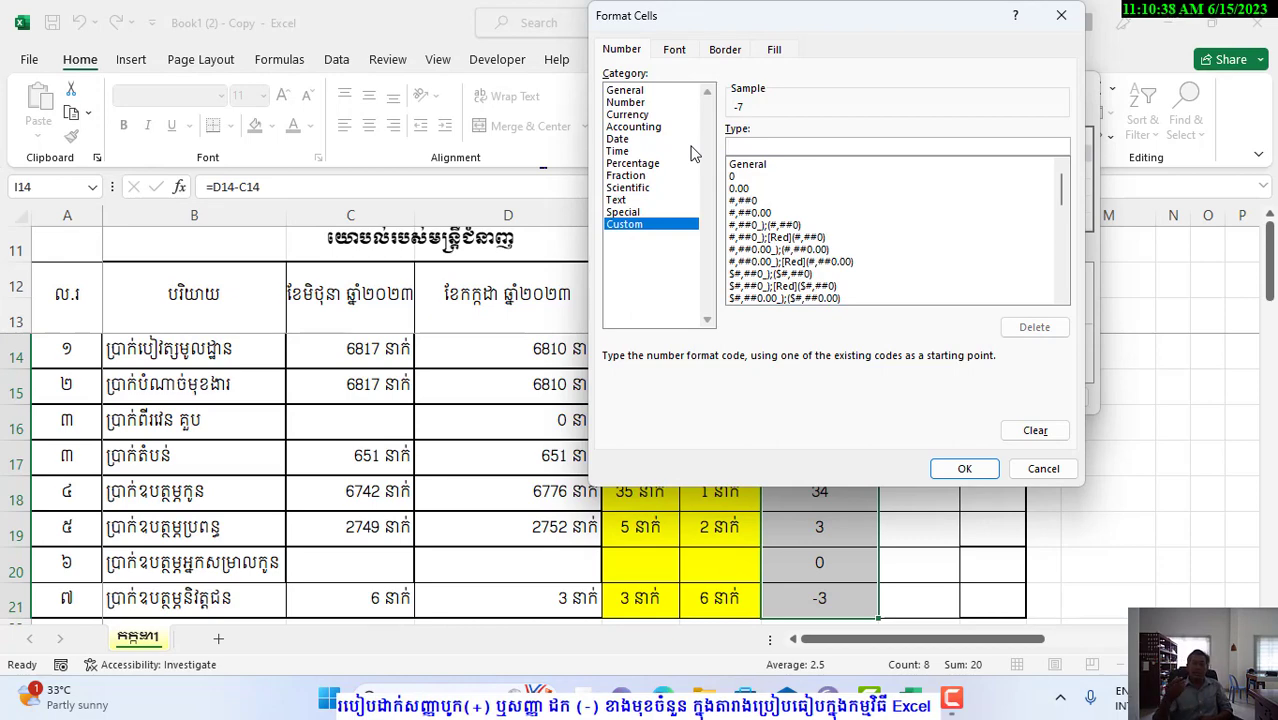
{"action": "type", "text": "00"}
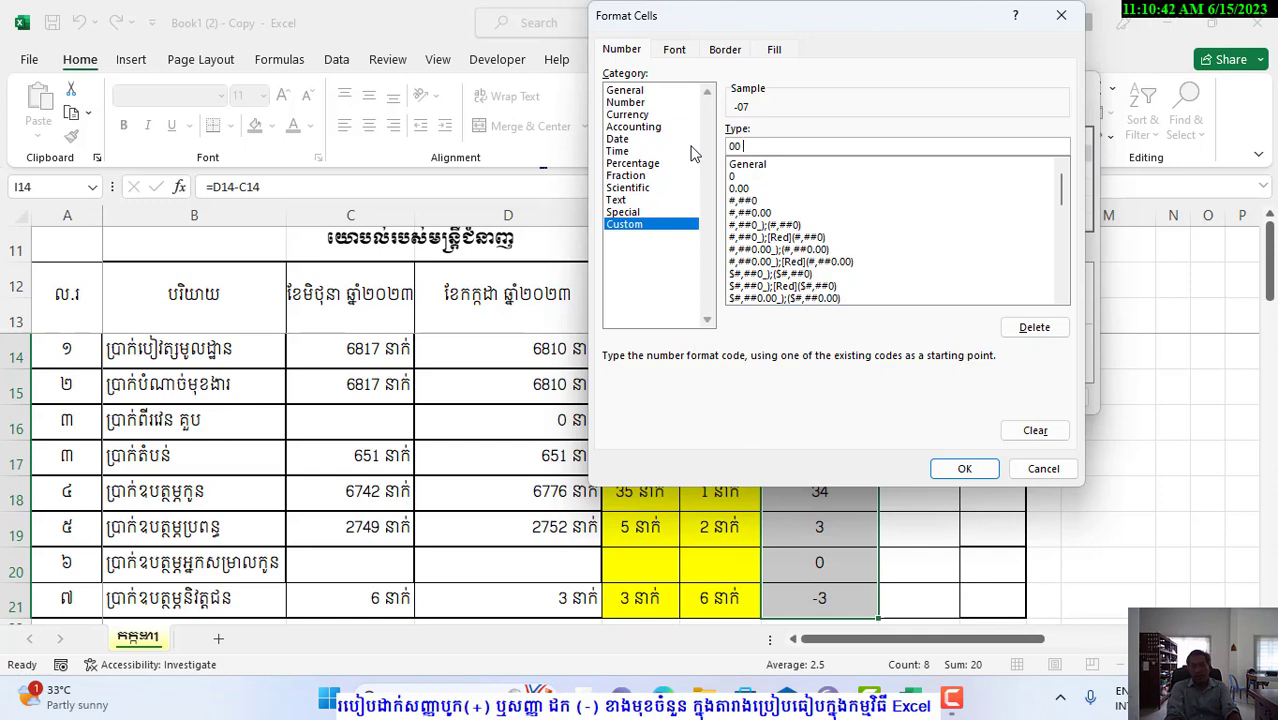
{"action": "key", "text": "BackSpace"}
{"action": "key", "text": "BackSpace"}
{"action": "type", "text": "នាក់"}
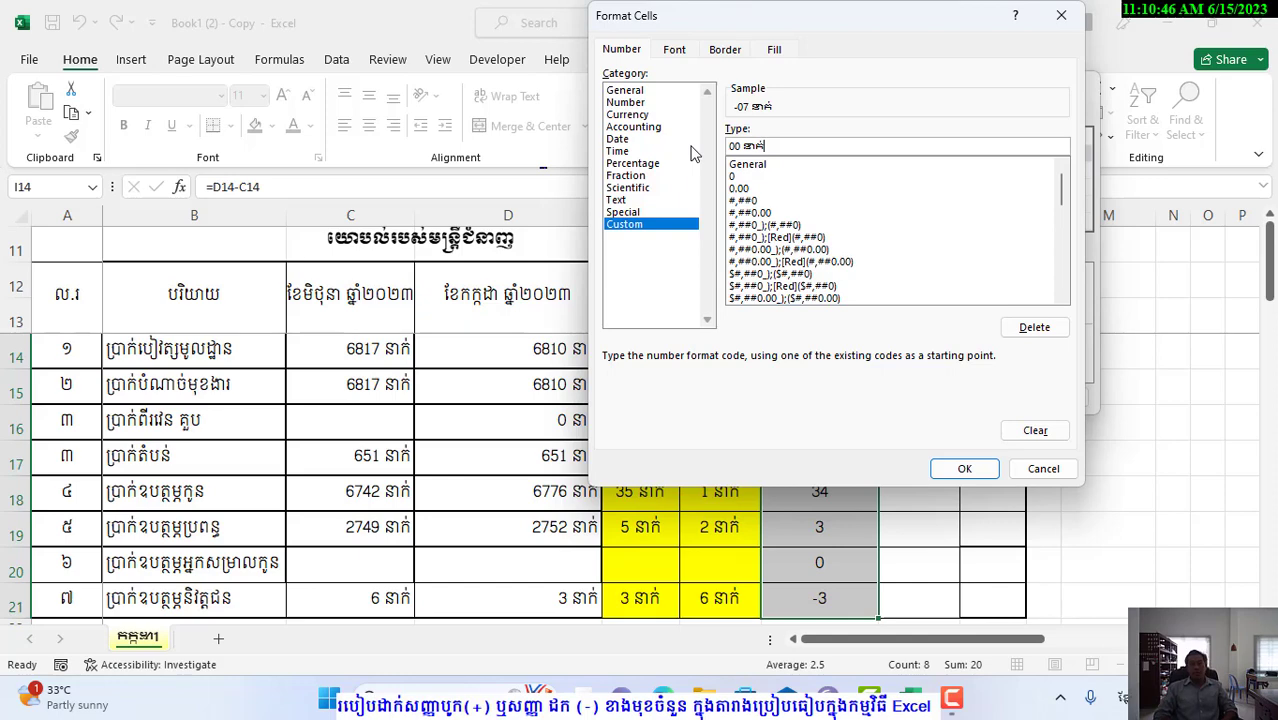
{"action": "left_click", "coordinate": [953, 478]}
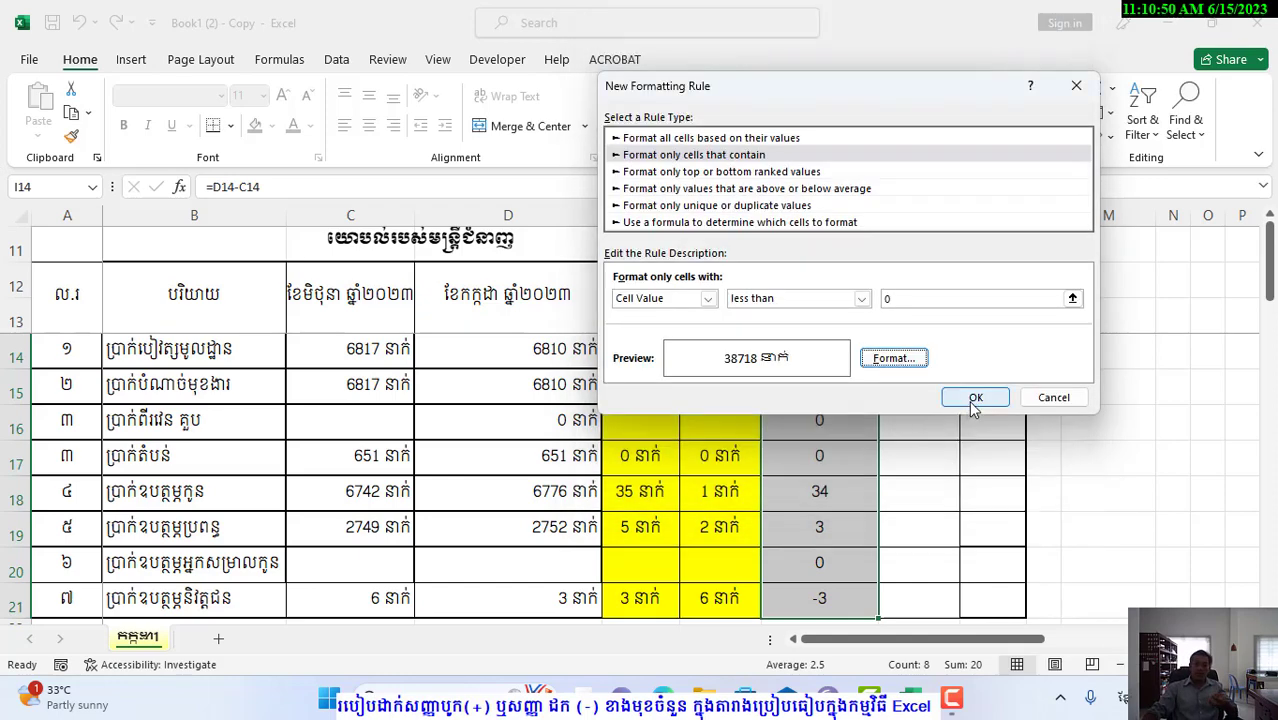
{"action": "left_click", "coordinate": [972, 400]}
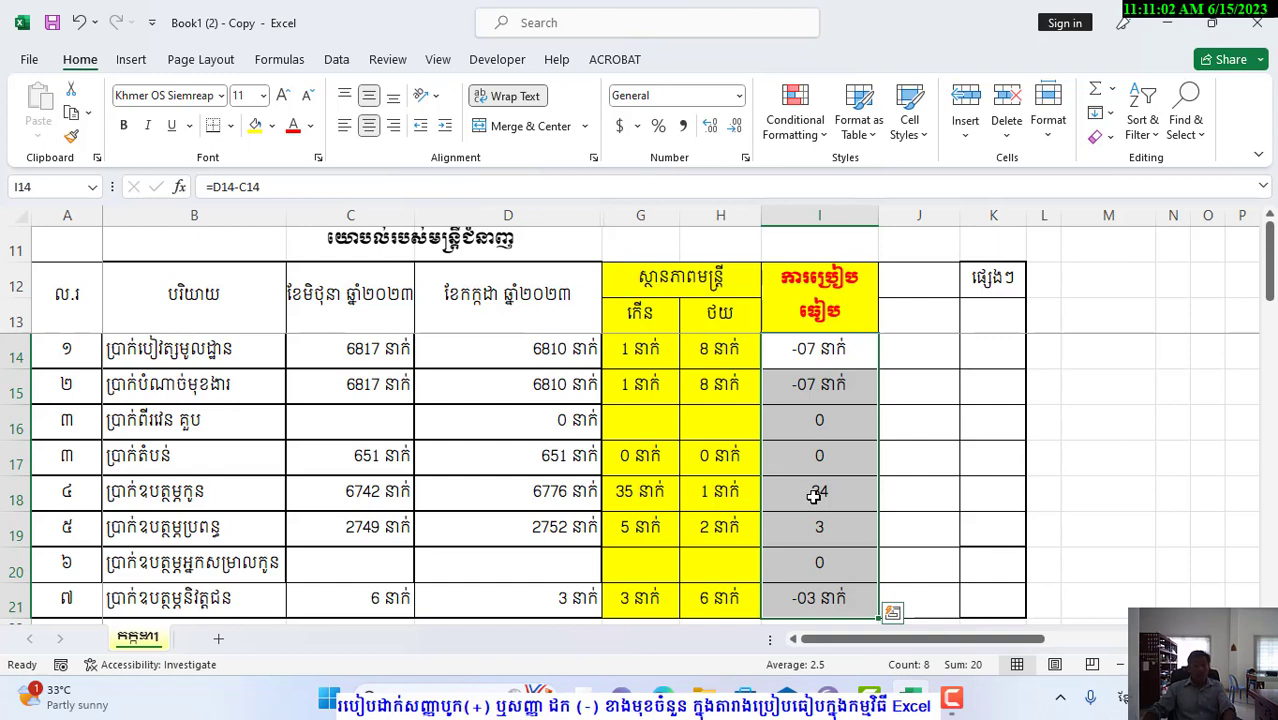
- Open the Conditional Formatting menu again for column I
{"action": "left_click", "coordinate": [815, 137]}
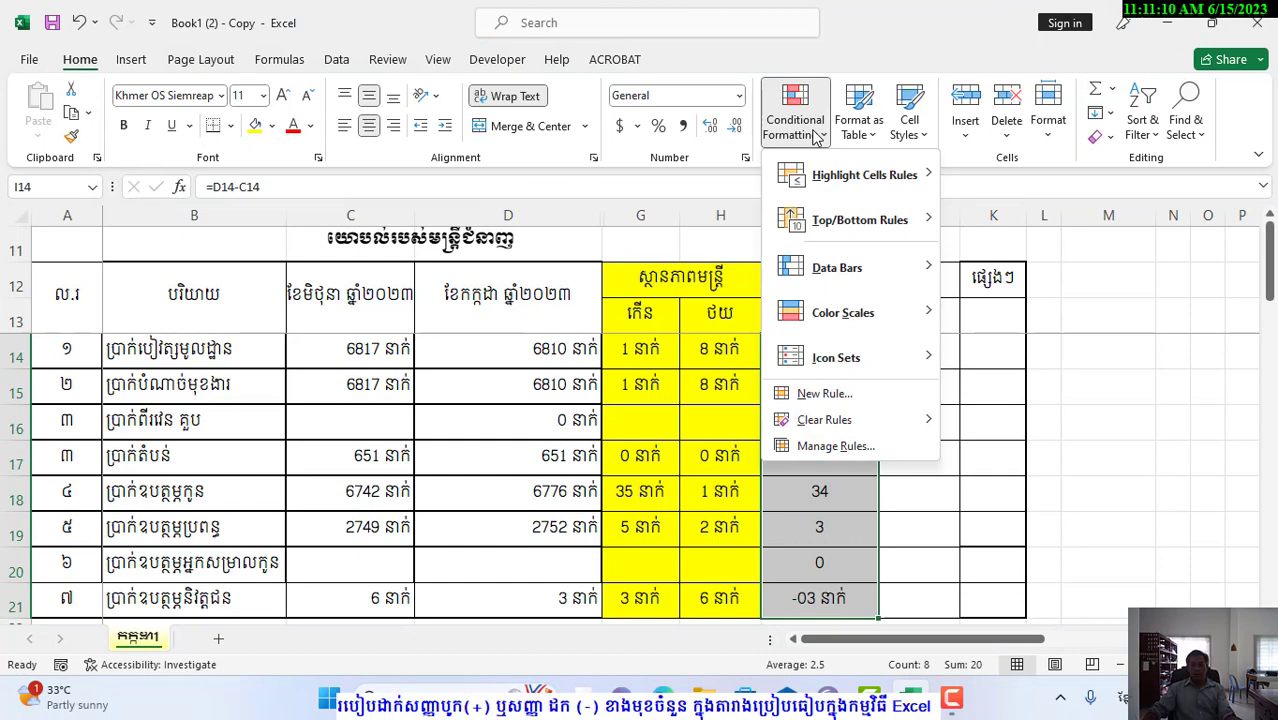
- Create a second rule formatting cells whose Cell Value is greater than 0
{"action": "left_click", "coordinate": [840, 402]}
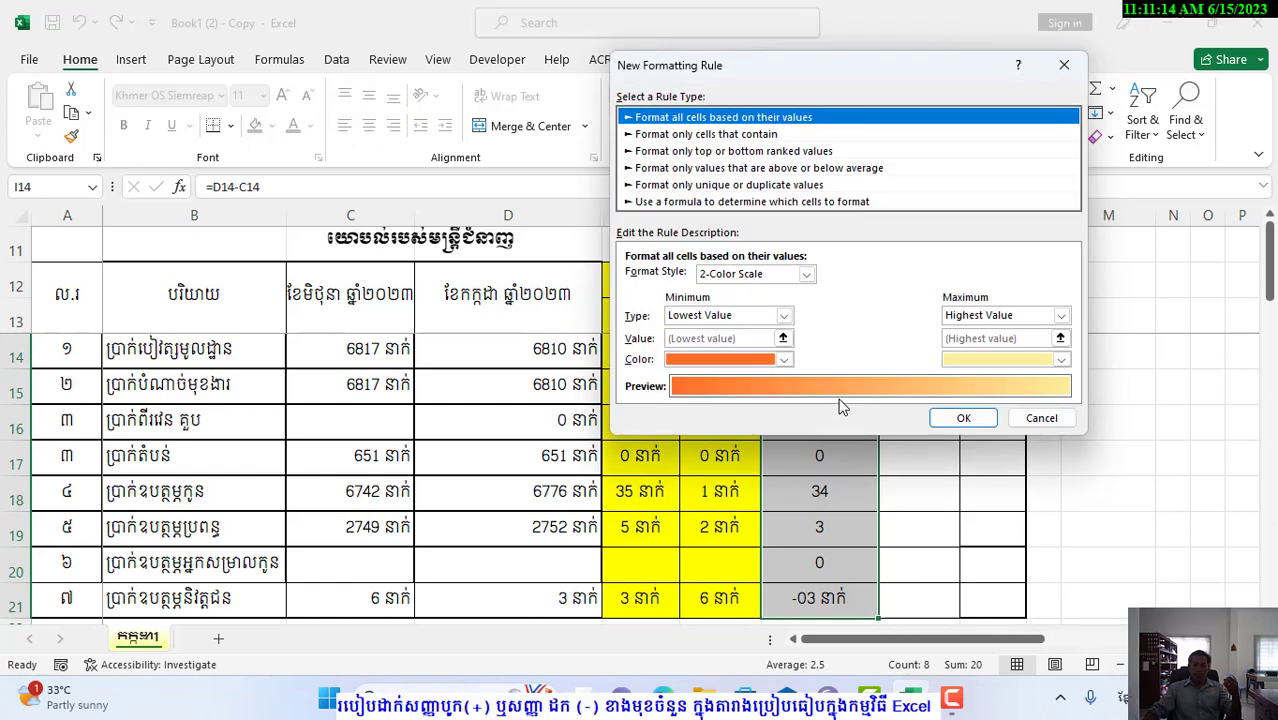
{"action": "left_click", "coordinate": [703, 135]}
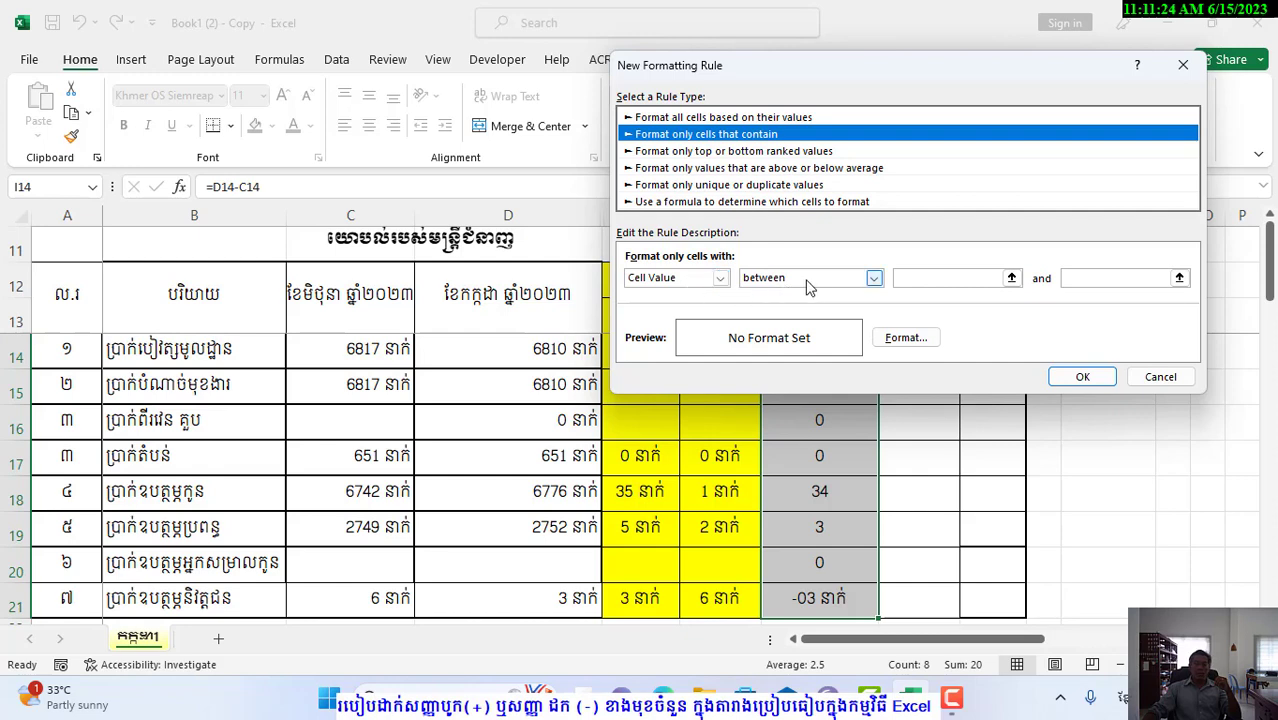
{"action": "left_click", "coordinate": [845, 280]}
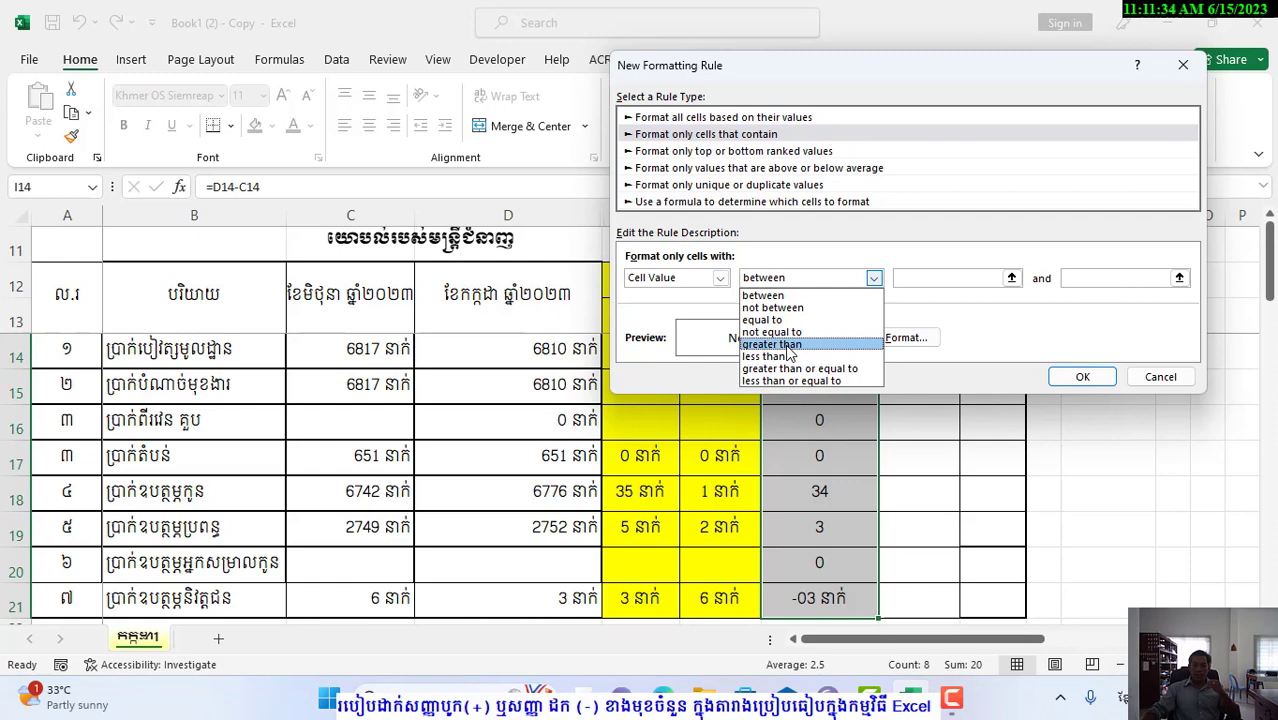
{"action": "left_click", "coordinate": [790, 345]}
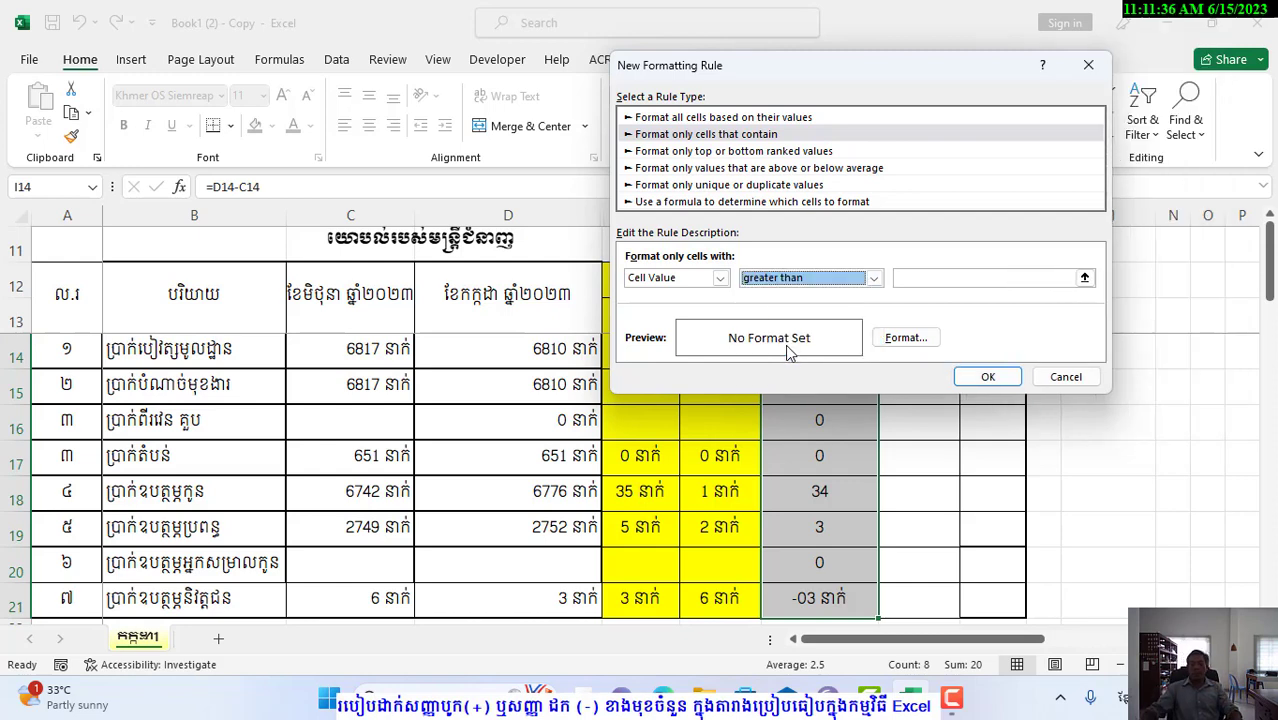
{"action": "left_click", "coordinate": [969, 277]}
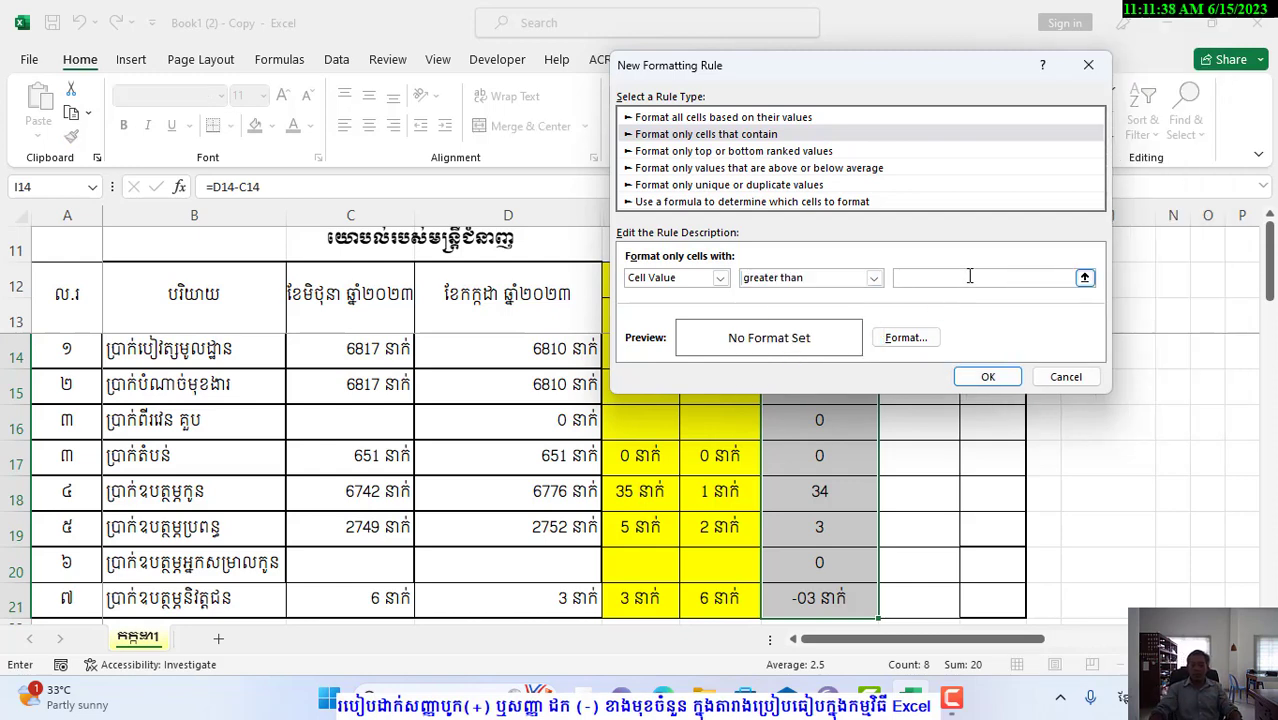
{"action": "type", "text": "0"}
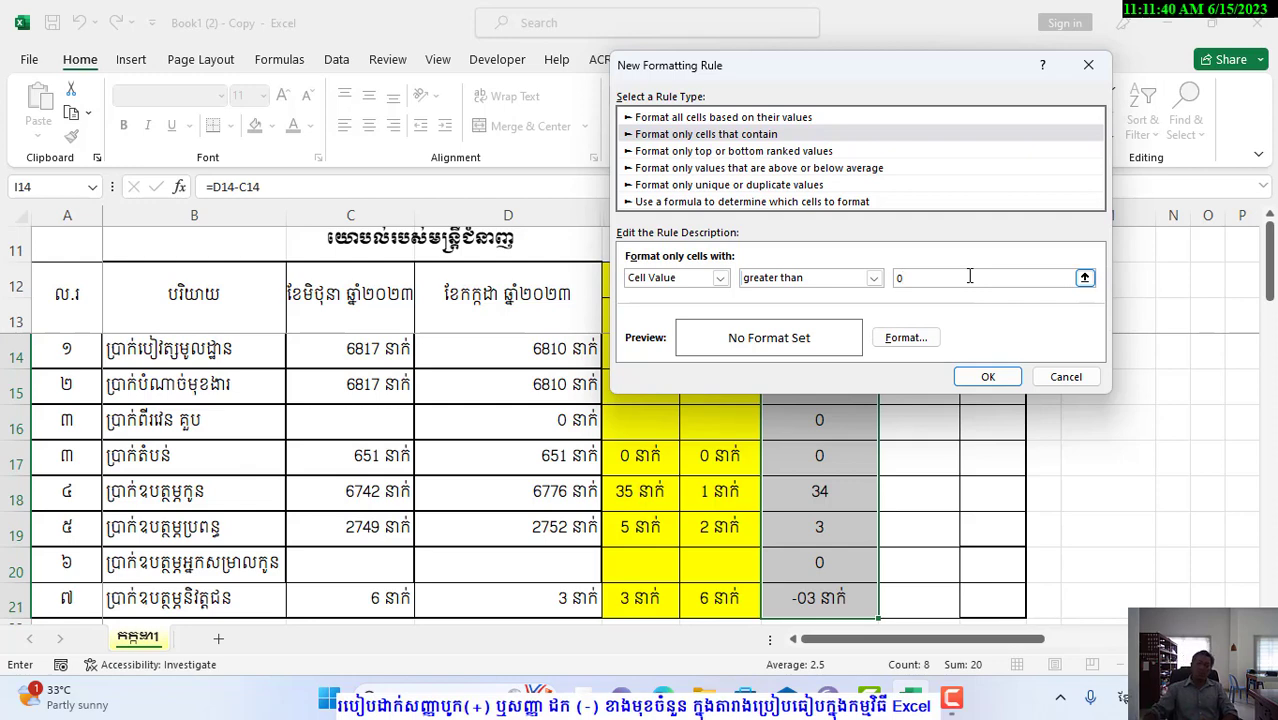
{"action": "left_click", "coordinate": [899, 339]}
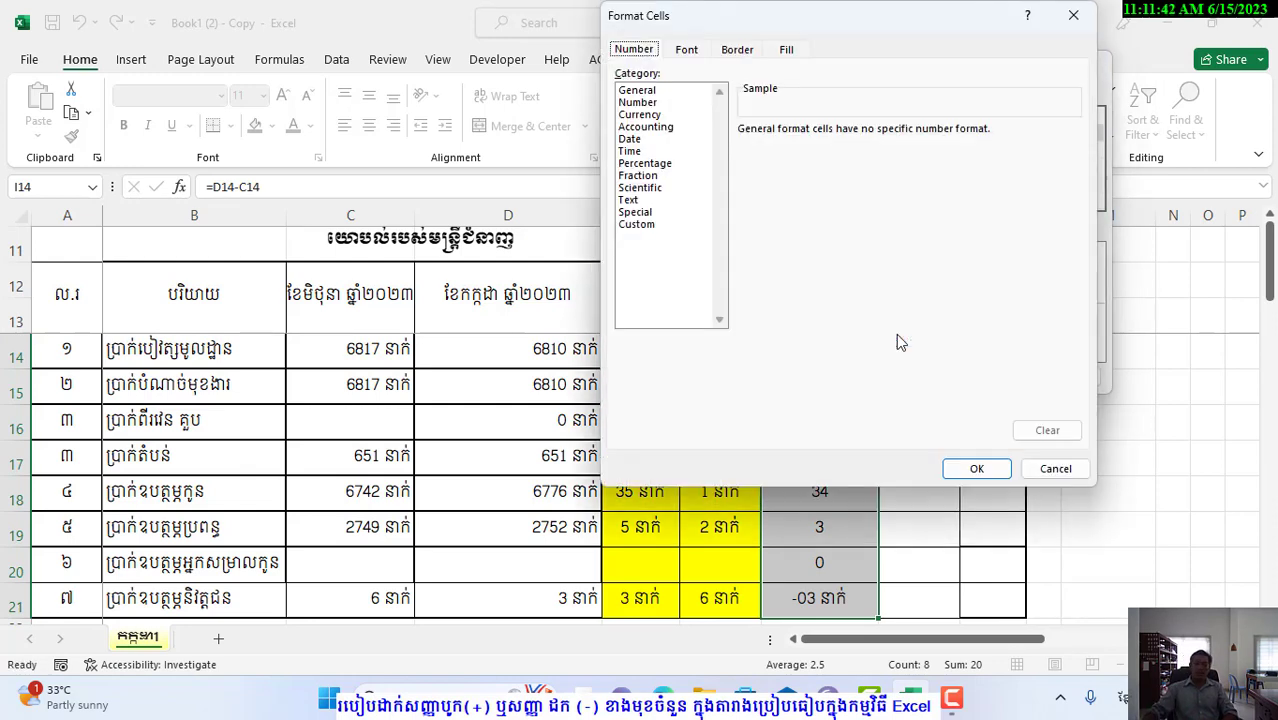
- Give the greater-than-0 rule the custom format + 00 នាក់ and apply it
{"action": "left_click", "coordinate": [640, 224]}
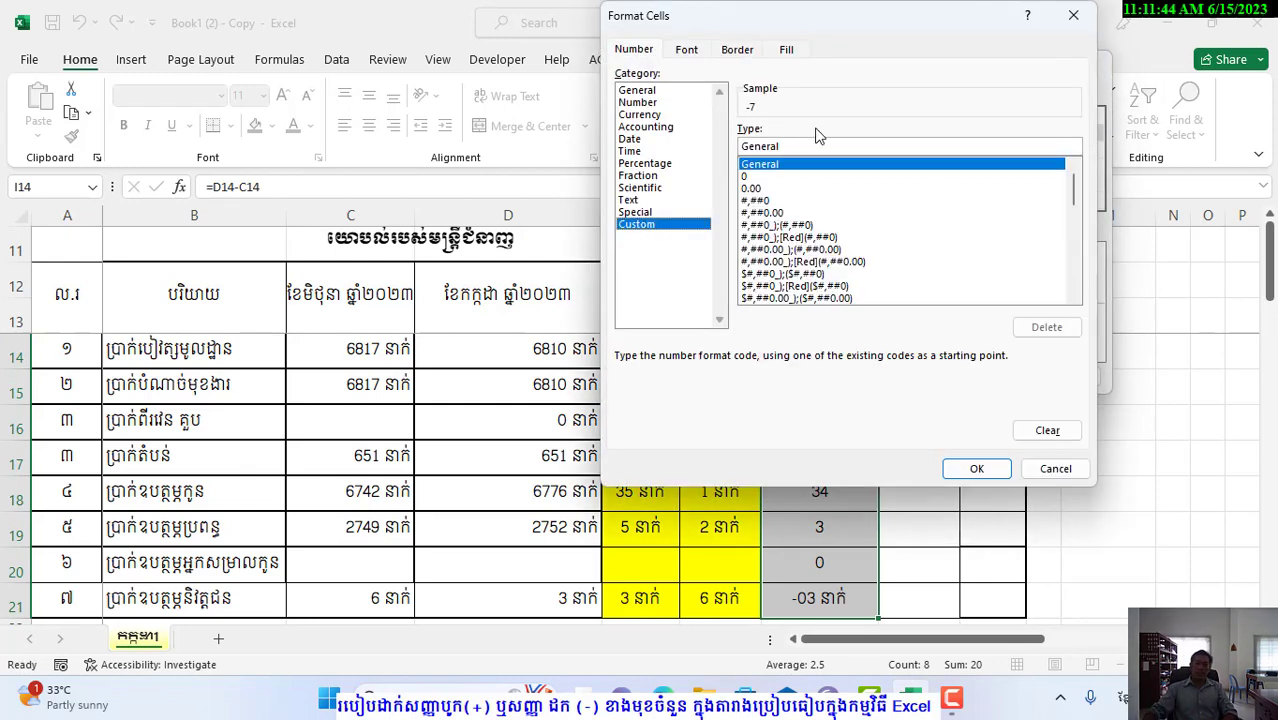
{"action": "left_click_drag", "start_coordinate": [807, 146], "coordinate": [680, 143]}
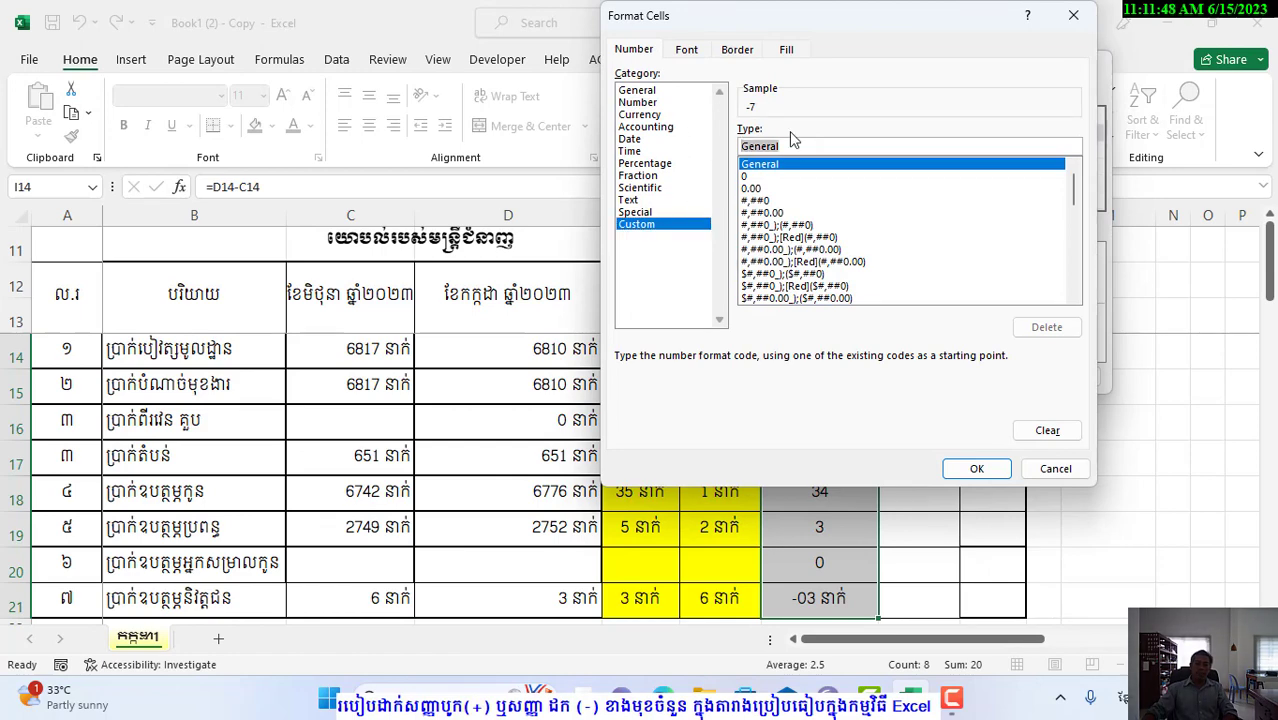
{"action": "type", "text": "+ 00"}
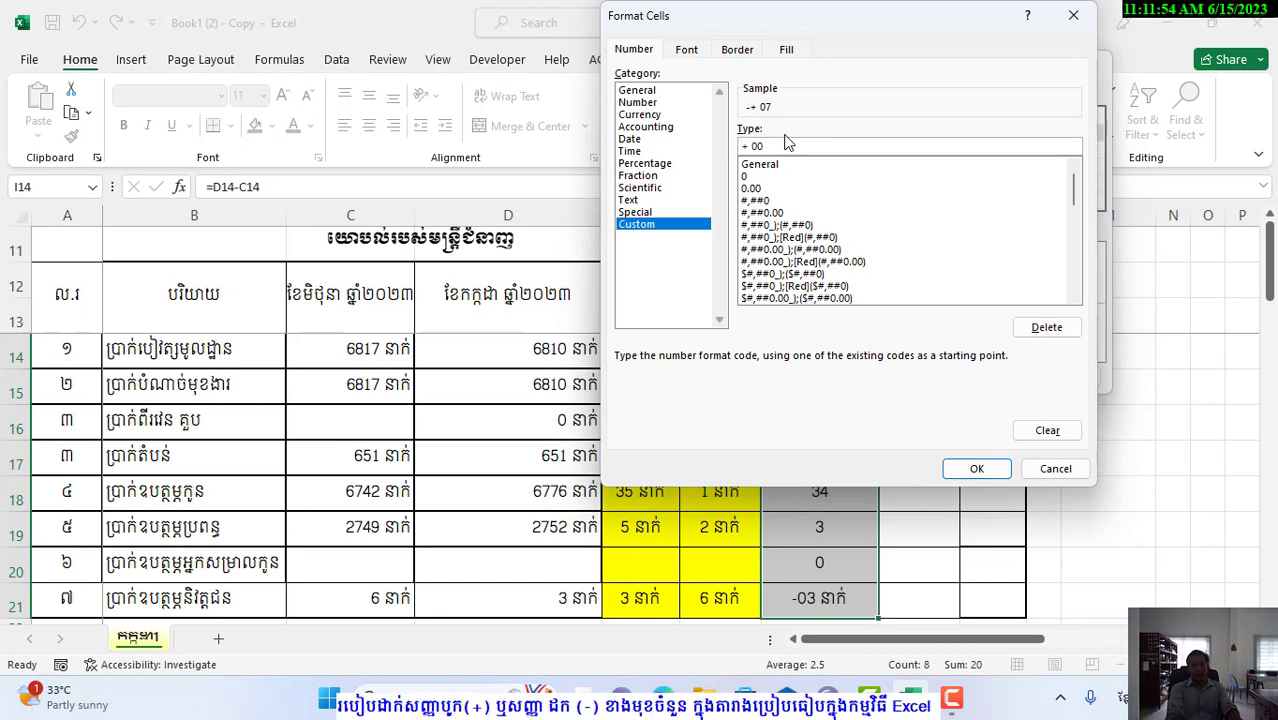
{"action": "key", "text": "alt+shift"}
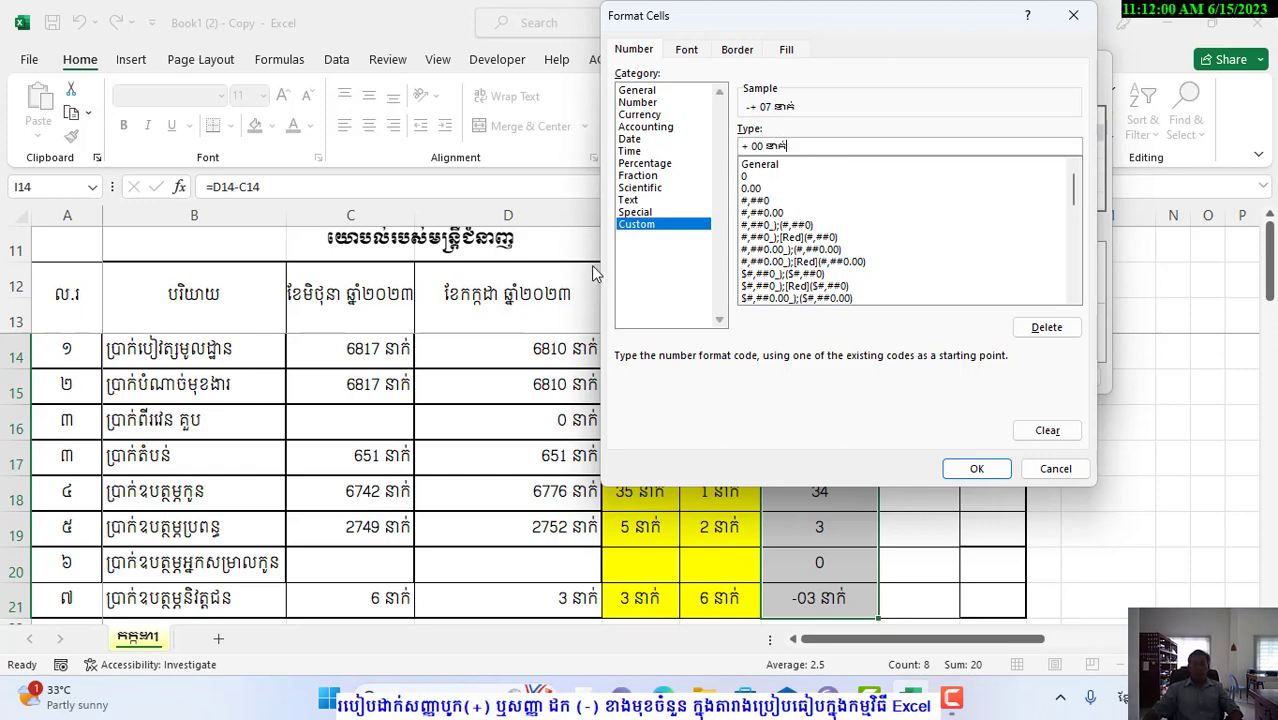
{"action": "left_click", "coordinate": [977, 470]}
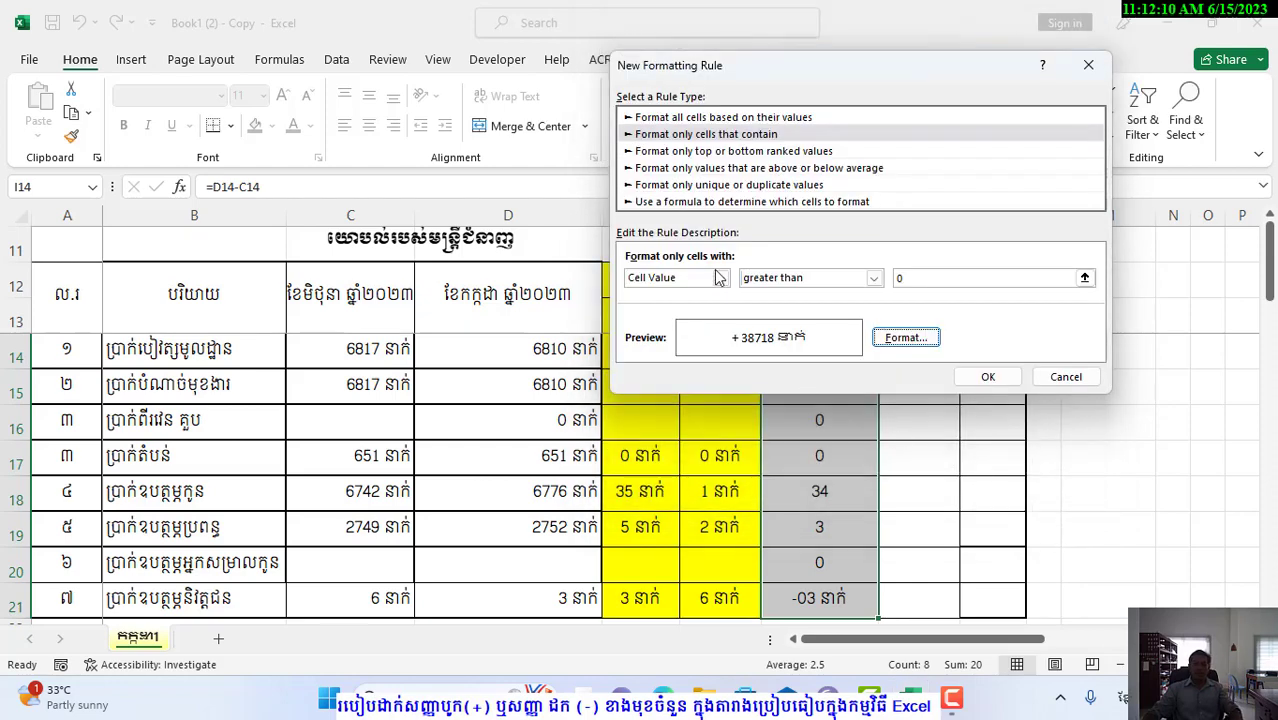
{"action": "left_click", "coordinate": [970, 377]}
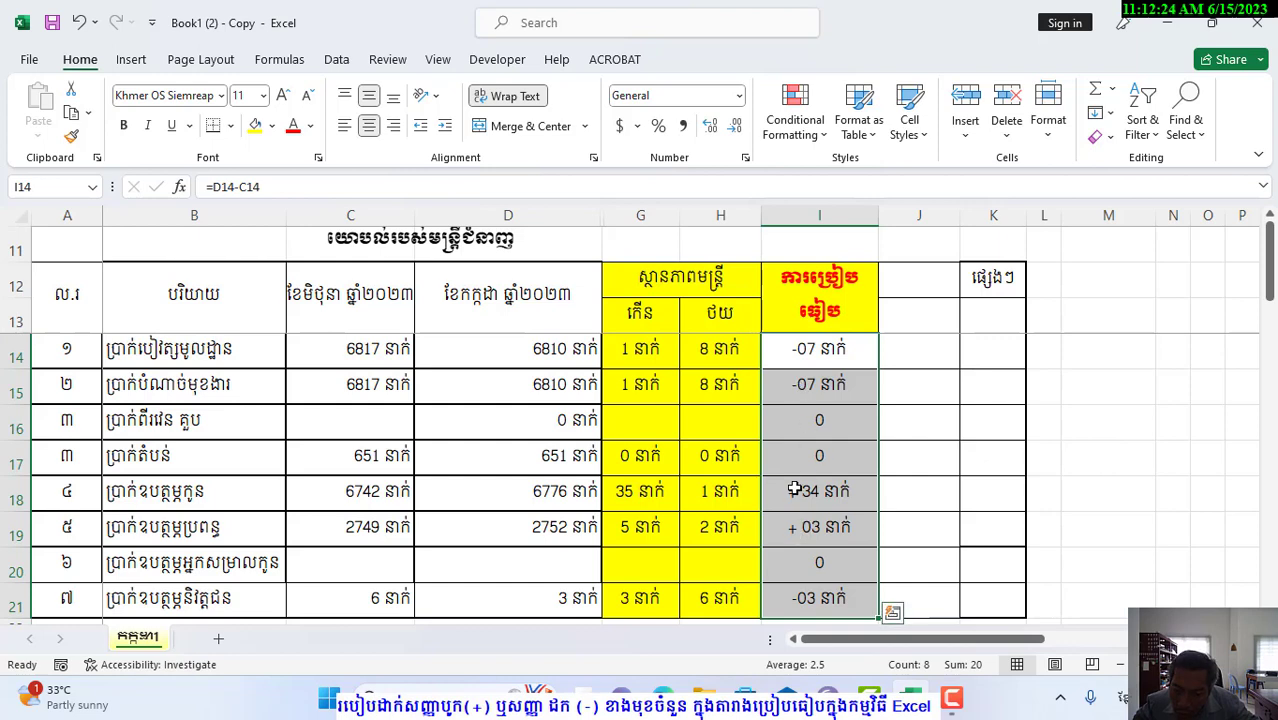
- Edit the greater-than-0 rule in Manage Rules, changing its format to +00 នាក់
{"action": "left_click", "coordinate": [817, 138]}
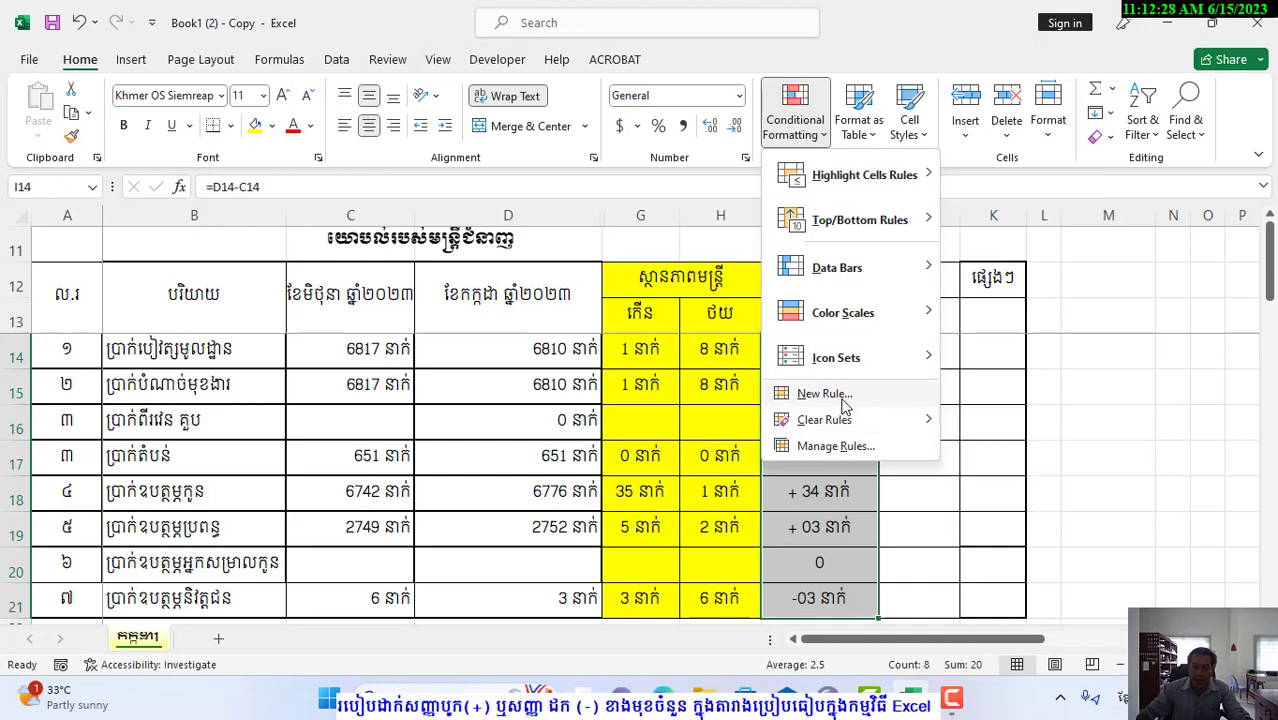
{"action": "left_click", "coordinate": [841, 444]}
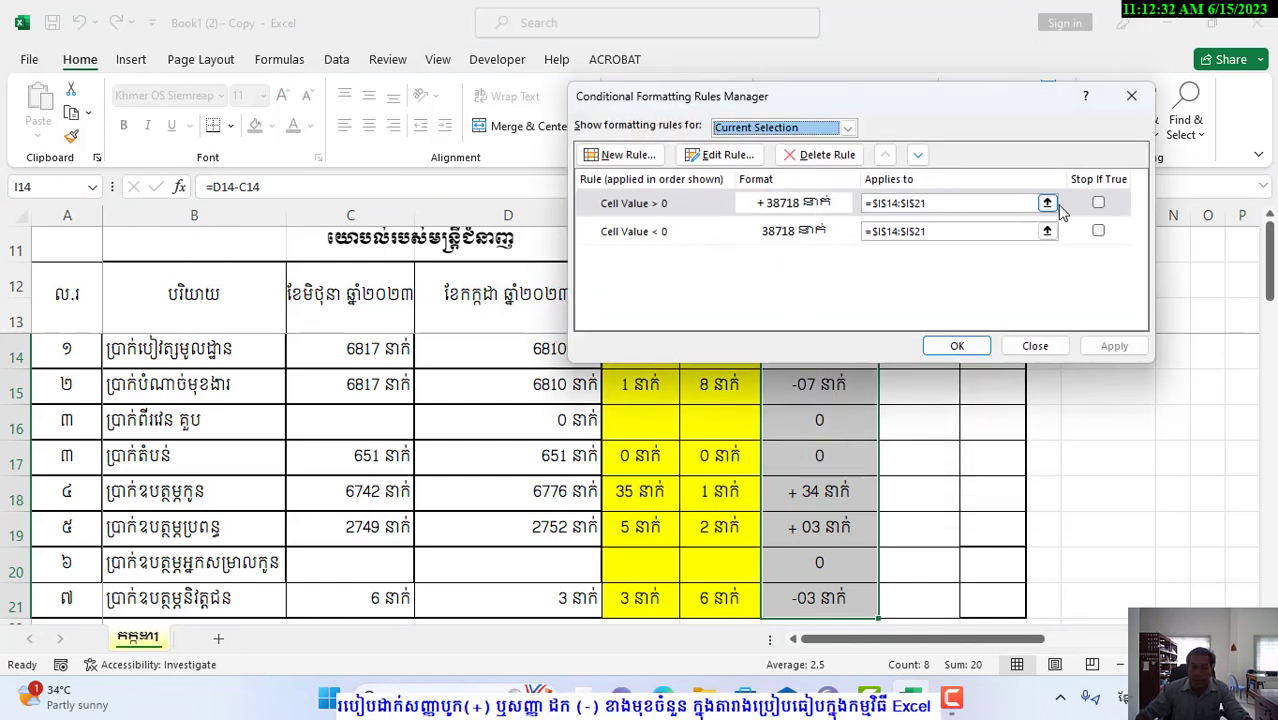
{"action": "left_click", "coordinate": [800, 210]}
{"action": "left_click", "coordinate": [718, 158]}
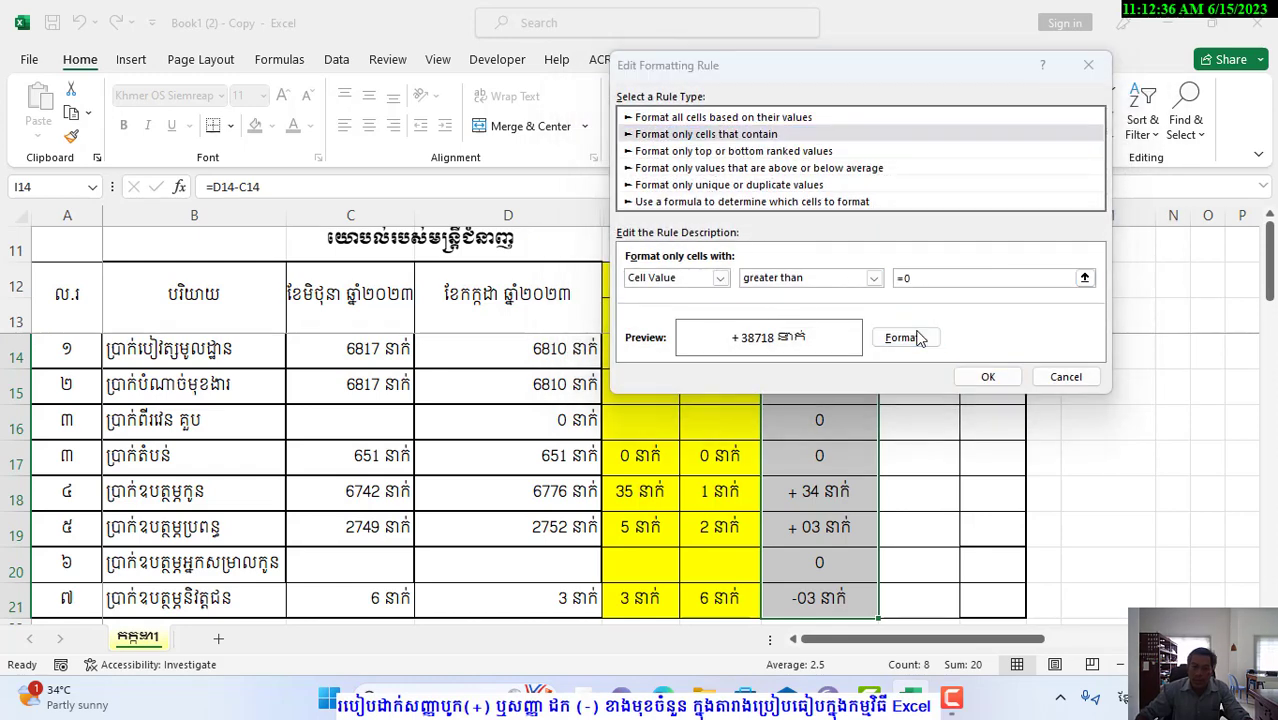
{"action": "left_click", "coordinate": [917, 338]}
{"action": "left_click", "coordinate": [765, 148]}
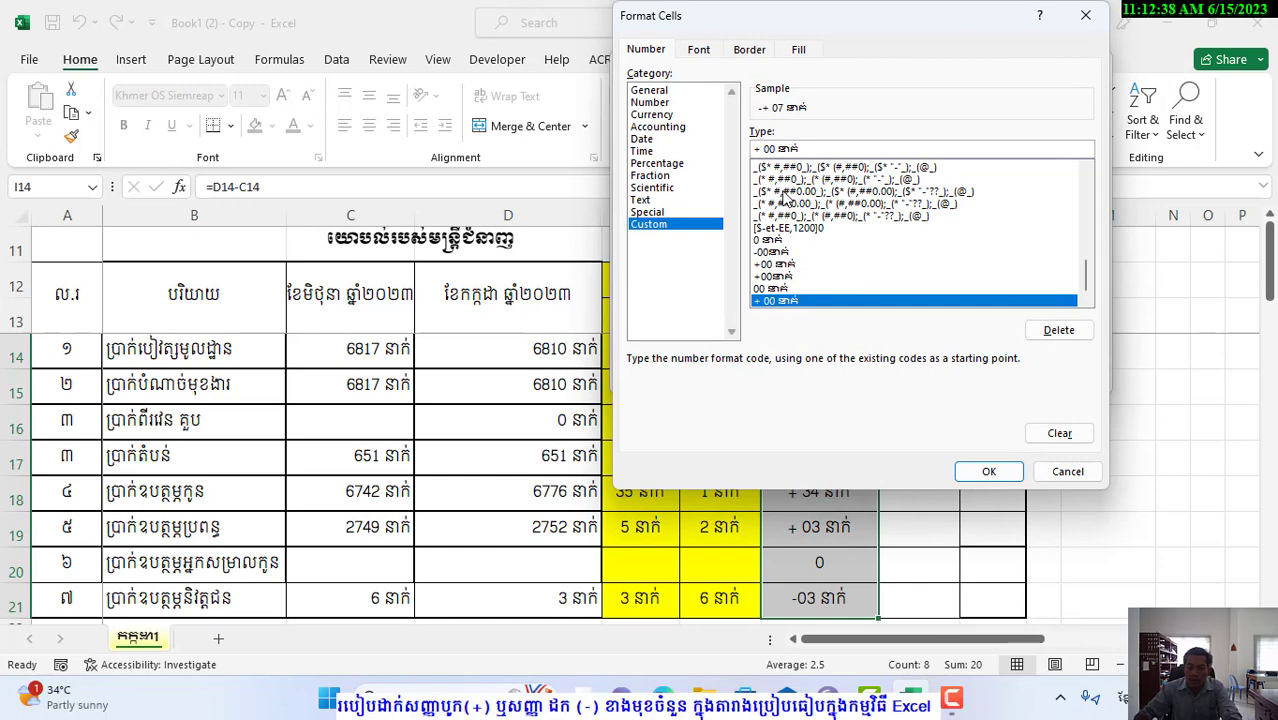
{"action": "key", "text": "BackSpace"}
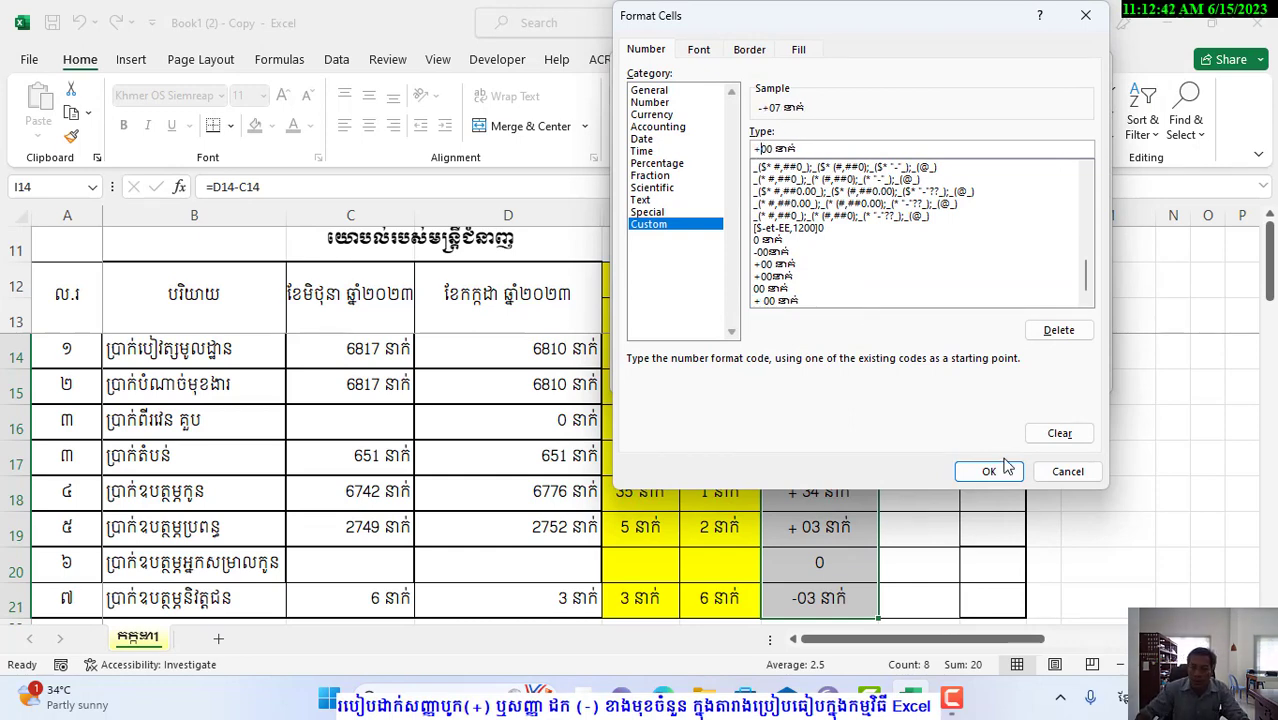
{"action": "left_click", "coordinate": [922, 148]}
{"action": "type", "text": "+"}
{"action": "left_click", "coordinate": [988, 473]}
{"action": "left_click", "coordinate": [926, 373]}
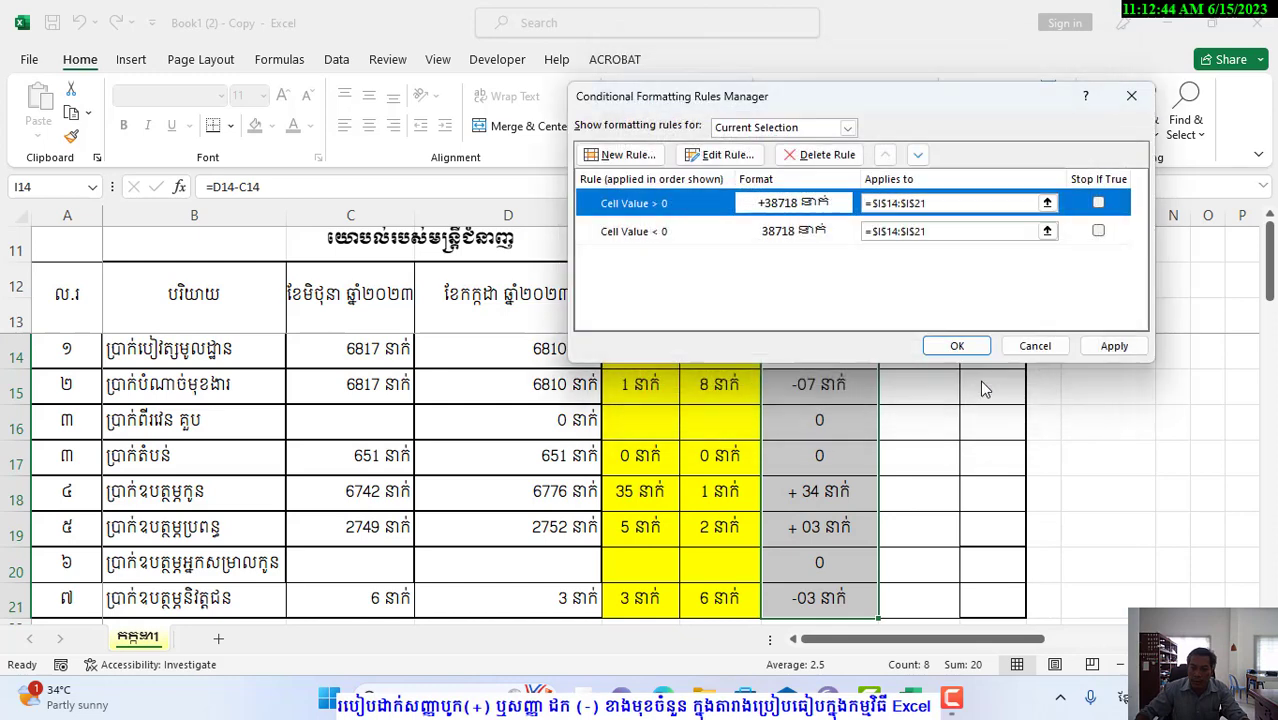
{"action": "left_click", "coordinate": [957, 346]}
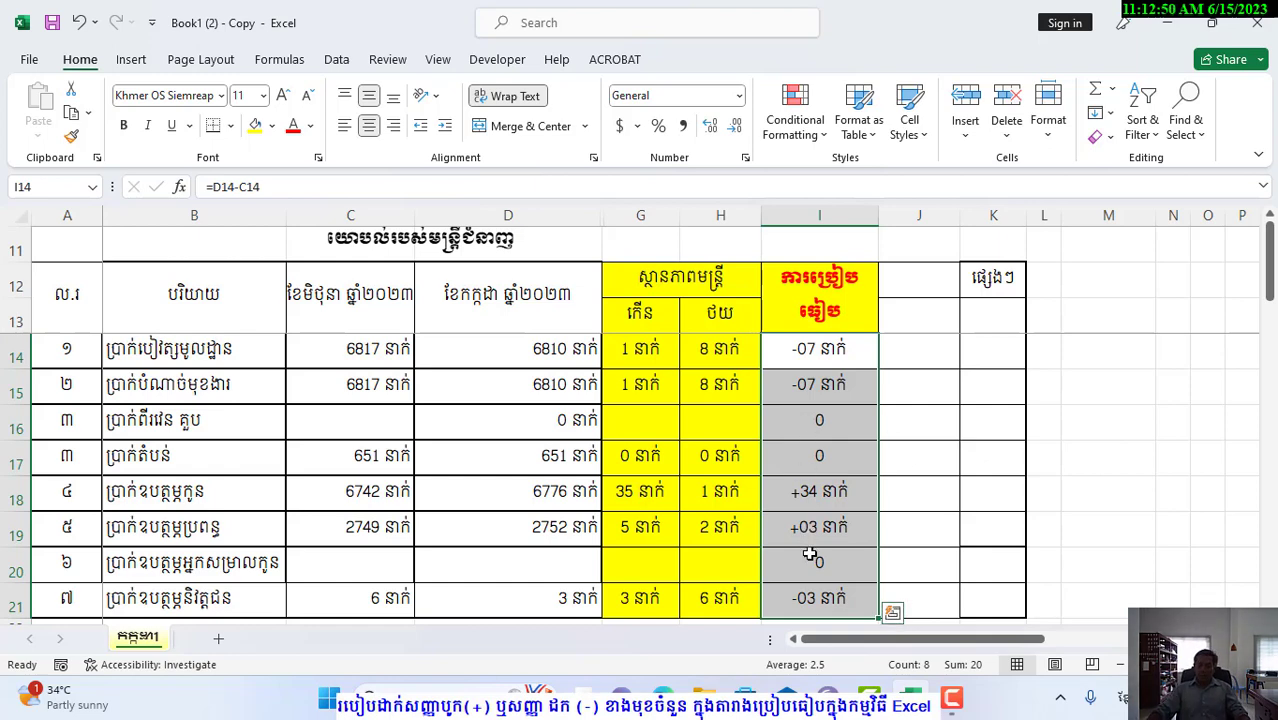
- Create a third rule formatting cells whose Cell Value equals 0
{"action": "scroll", "coordinate": [868, 518], "scroll_direction": "down", "scroll_amount": 2}
{"action": "scroll", "coordinate": [860, 514], "scroll_direction": "up", "scroll_amount": 1}
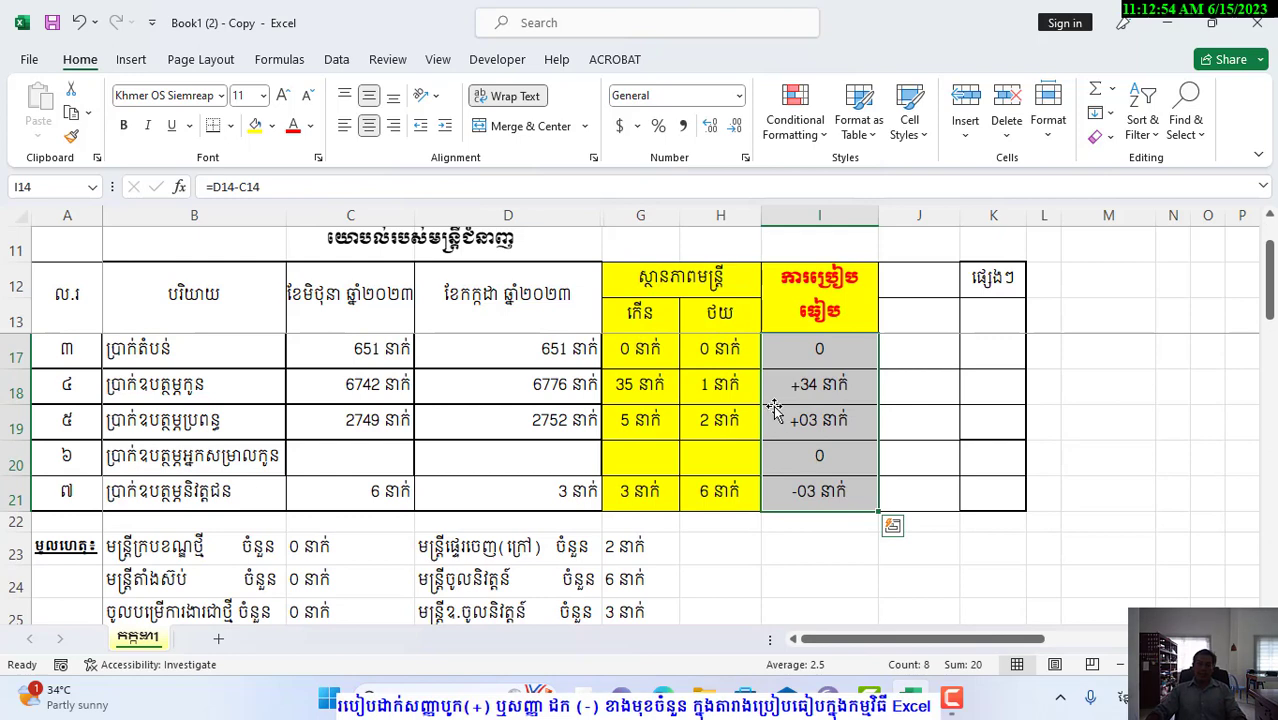
{"action": "left_click", "coordinate": [809, 145]}
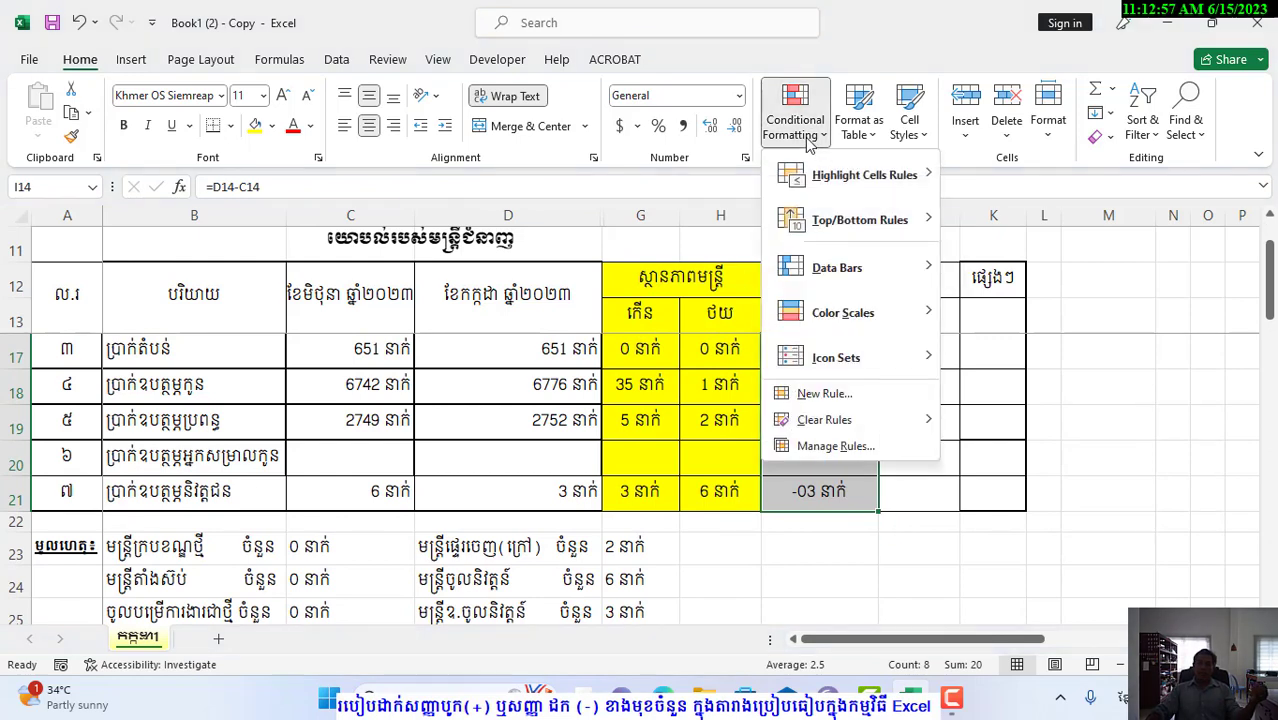
{"action": "left_click", "coordinate": [824, 394]}
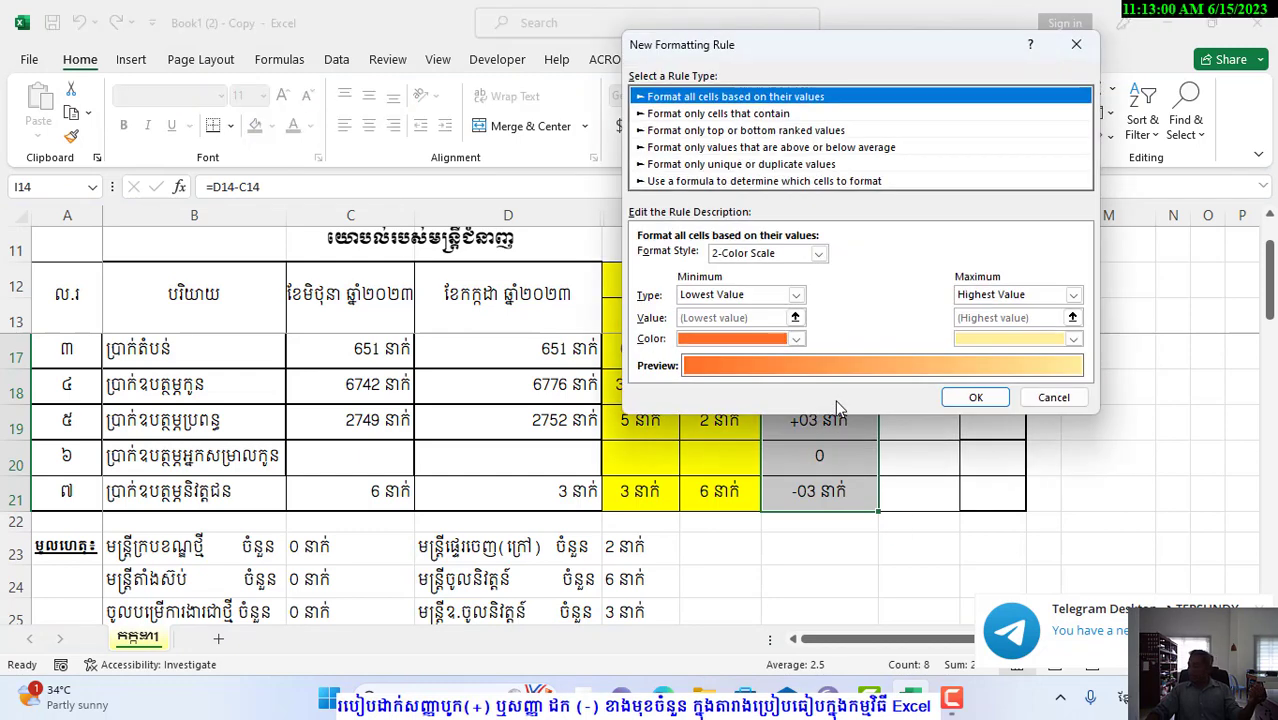
{"action": "left_click", "coordinate": [719, 114]}
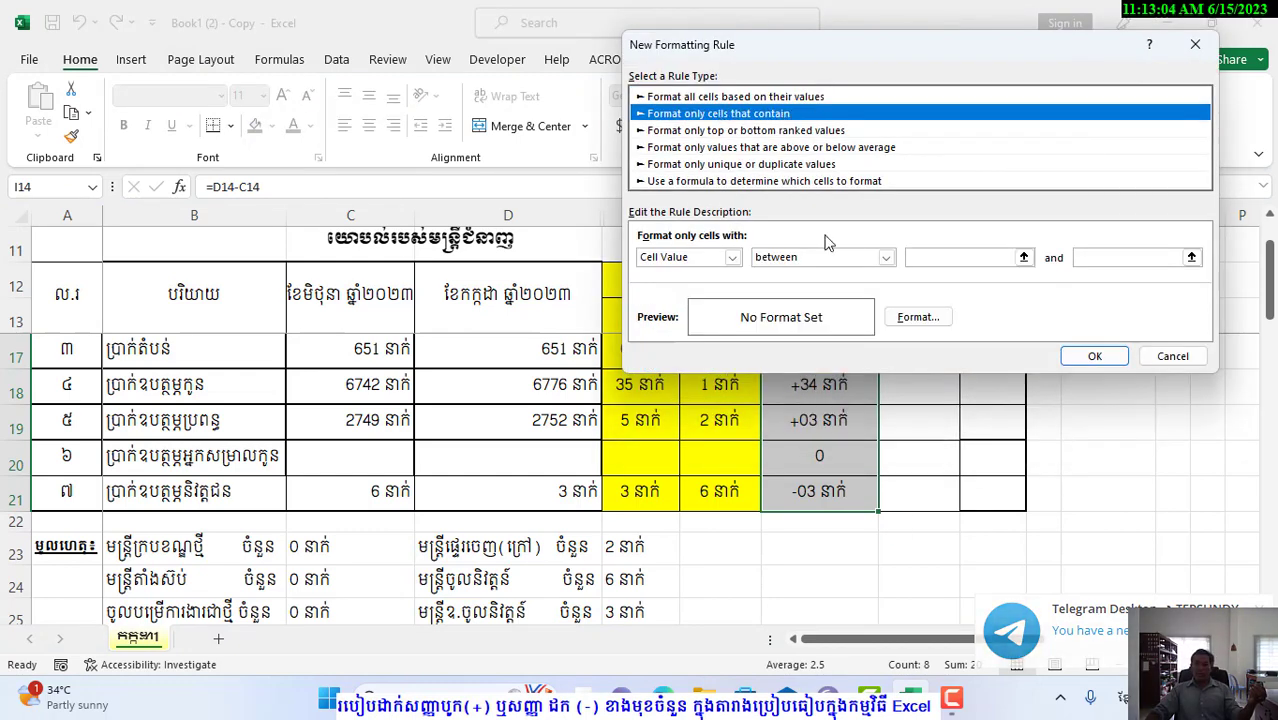
{"action": "left_click", "coordinate": [880, 257]}
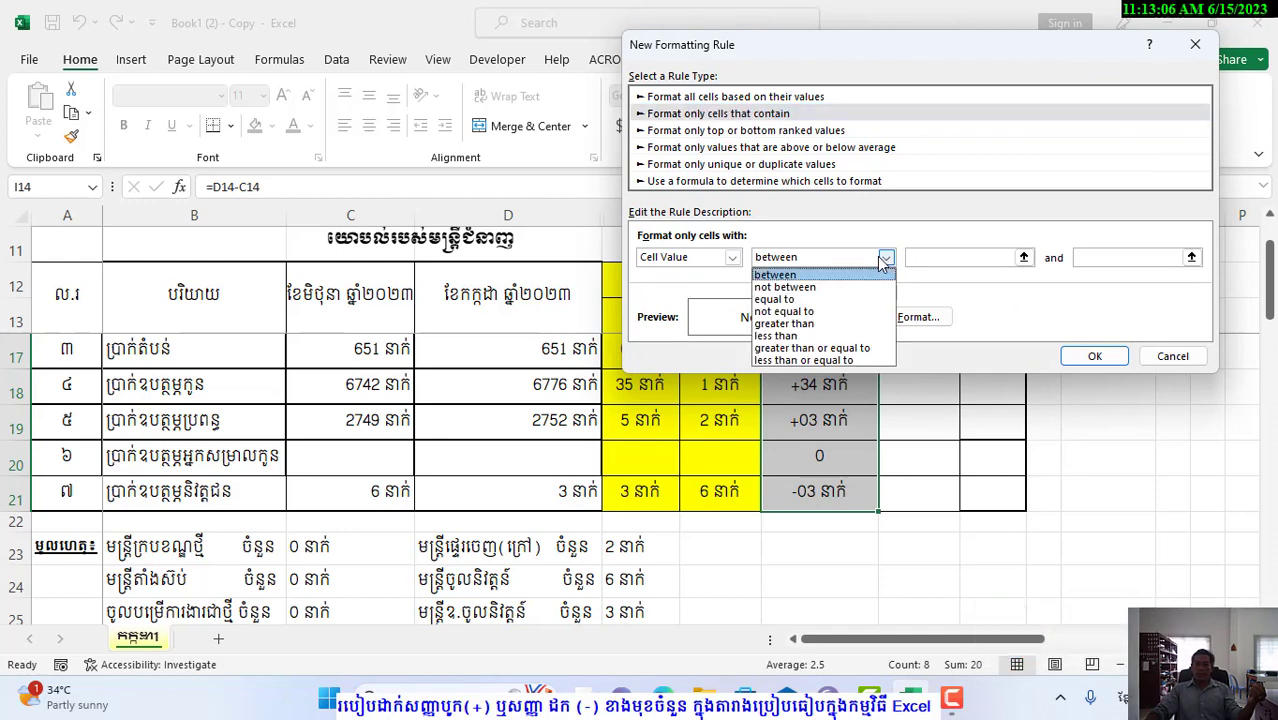
{"action": "left_click", "coordinate": [790, 299]}
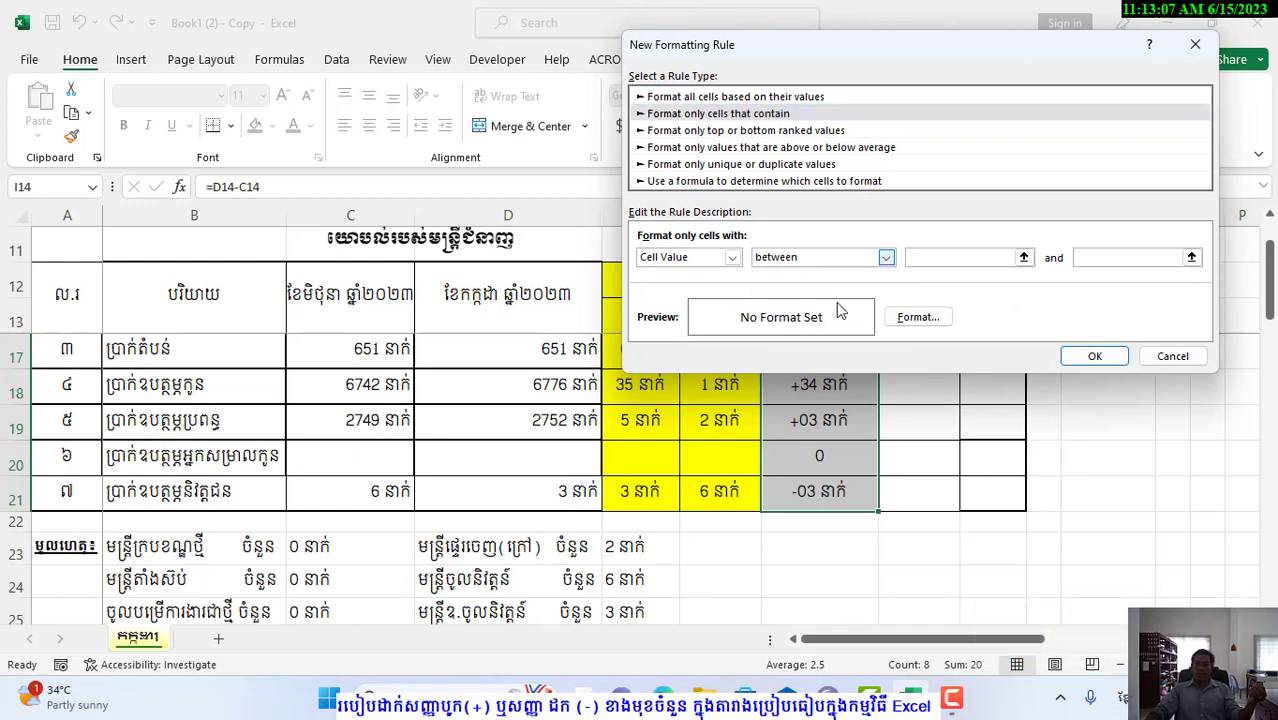
{"action": "left_click", "coordinate": [954, 257]}
{"action": "type", "text": "0"}
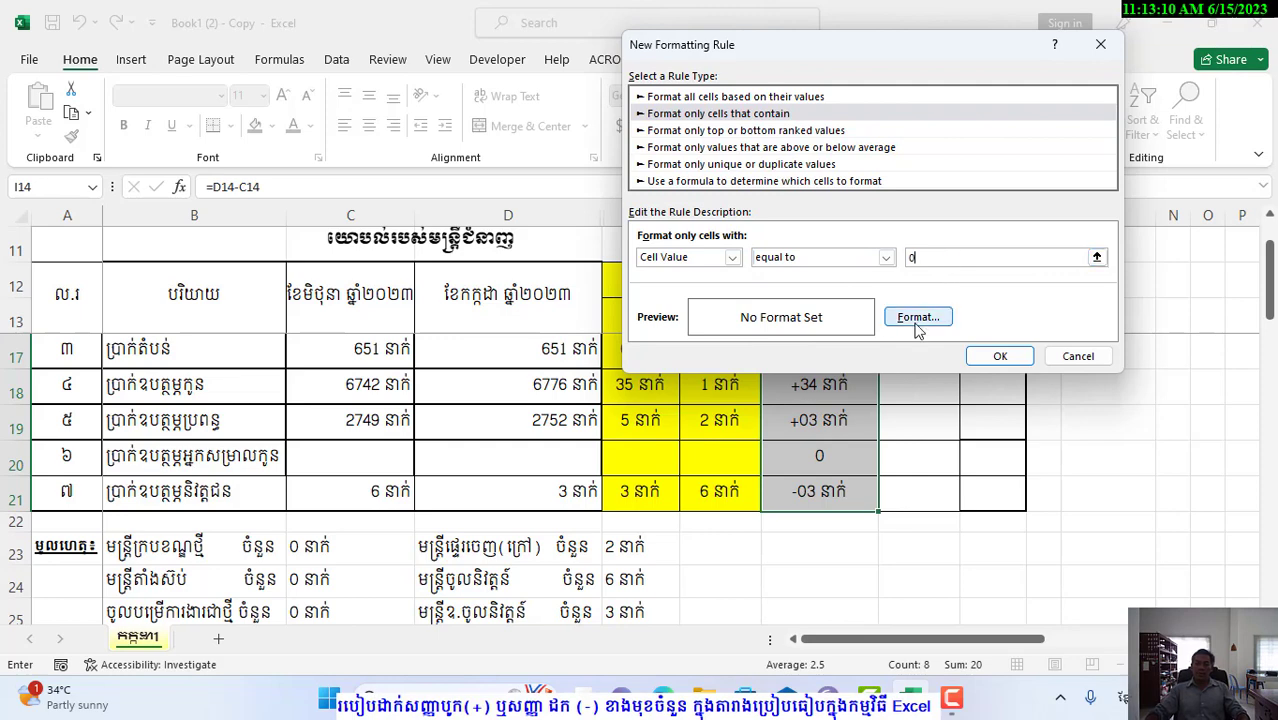
{"action": "left_click", "coordinate": [917, 318]}
- Give the zero-difference rule the custom number format '00 នាក់' and apply the rule
{"action": "left_click", "coordinate": [655, 224]}
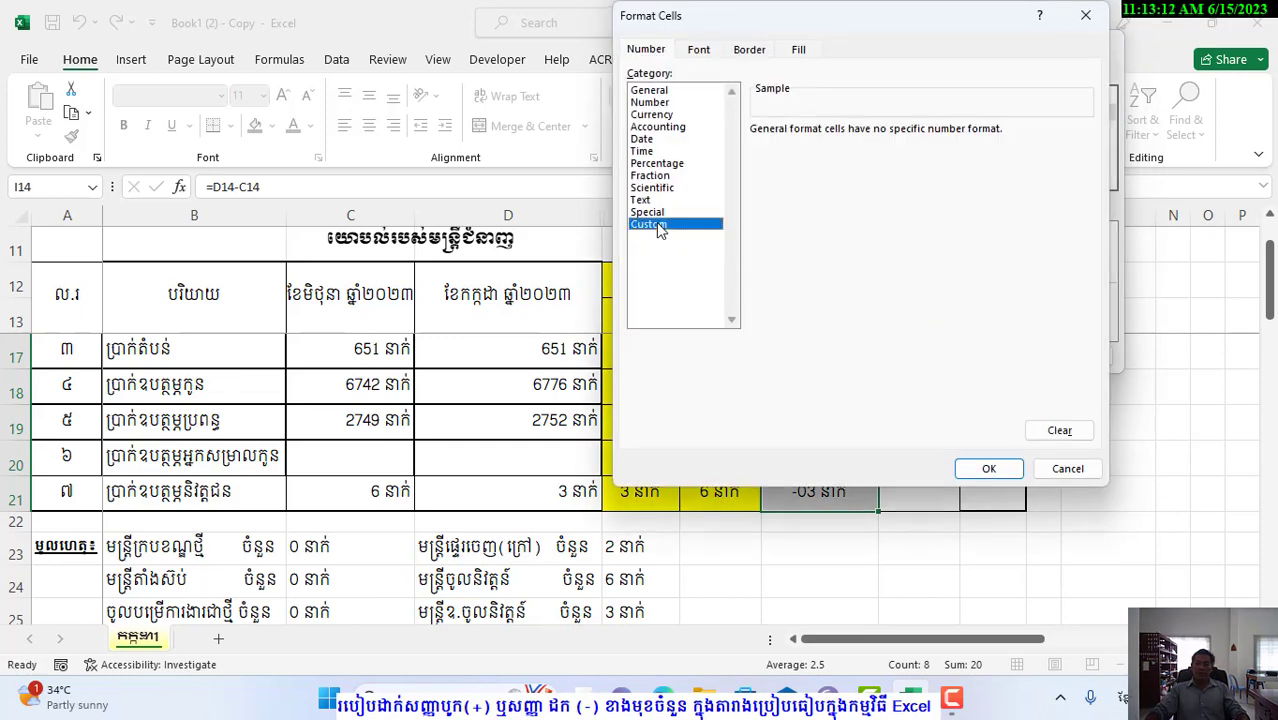
{"action": "type", "text": "00"}
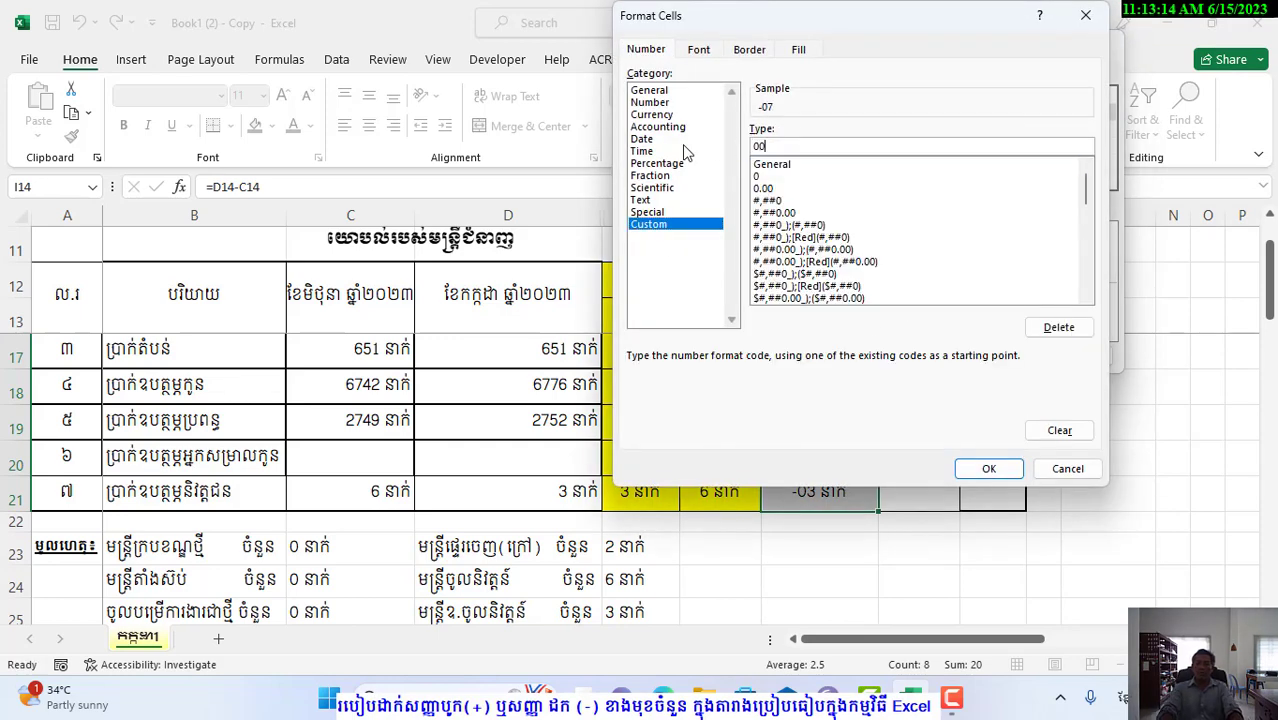
{"action": "type", "text": " នាក"}
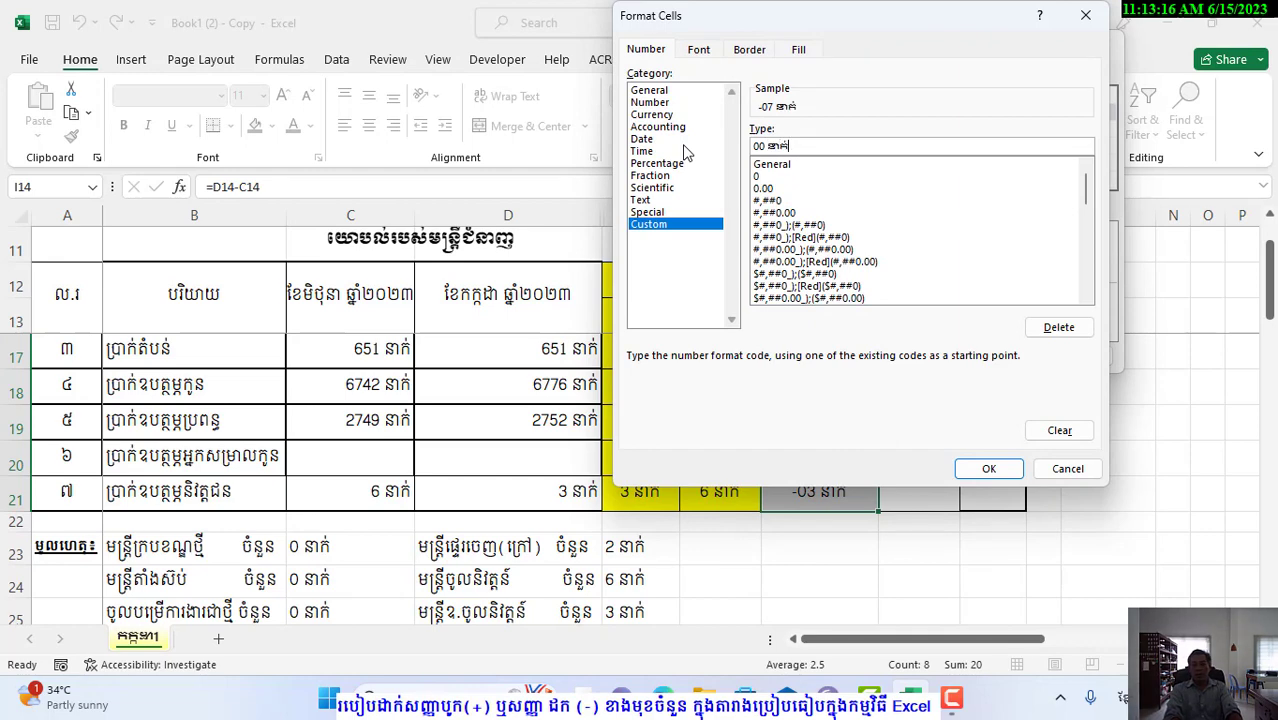
{"action": "type", "text": "់"}
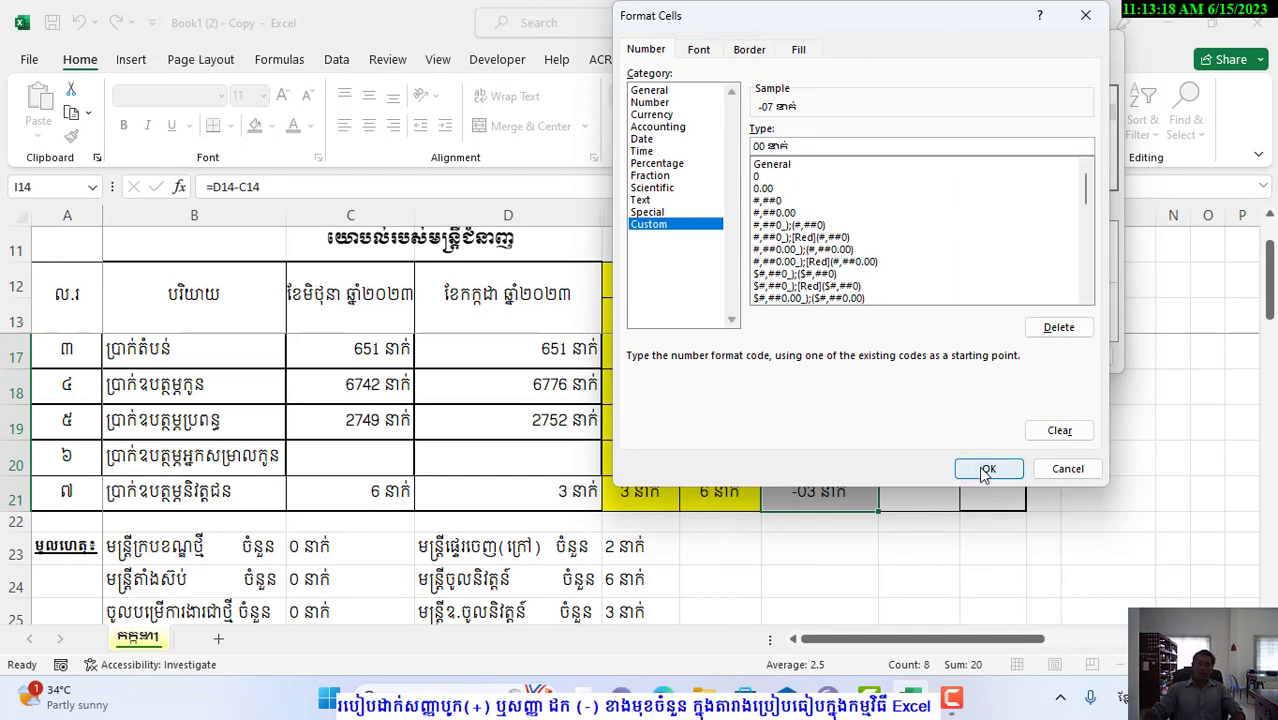
{"action": "left_click", "coordinate": [984, 470]}
{"action": "left_click", "coordinate": [1000, 356]}
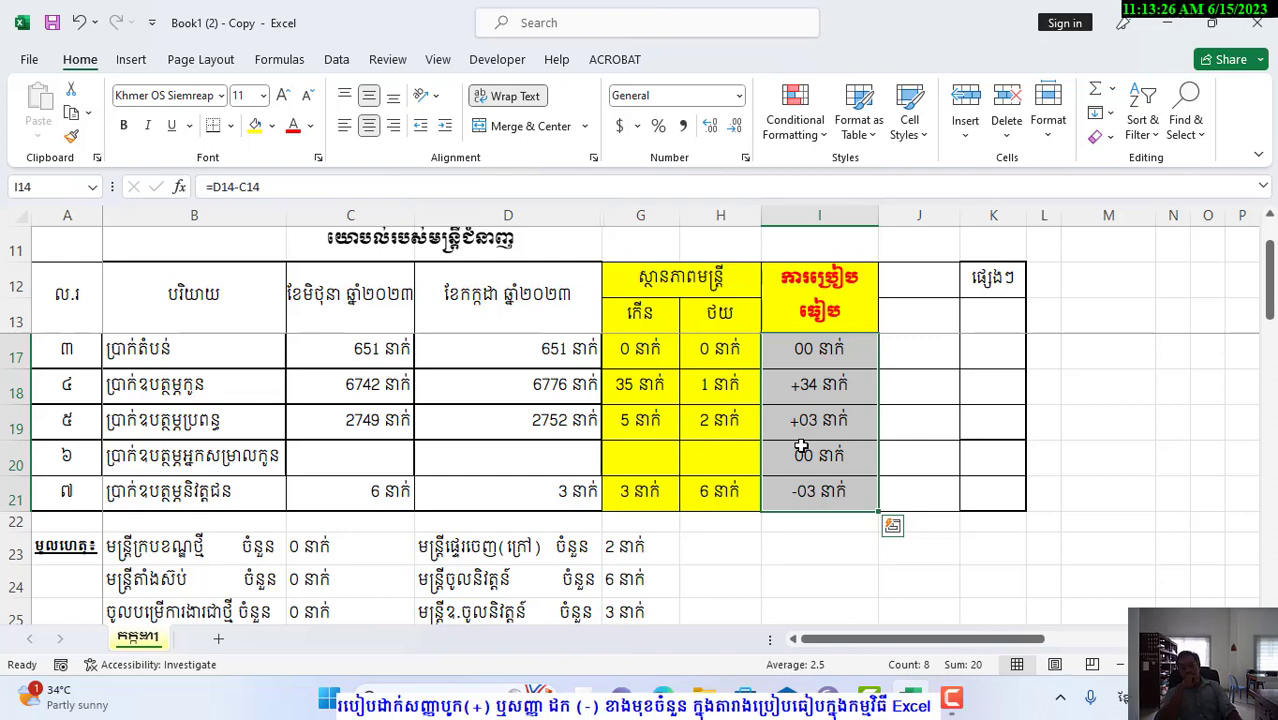
{"action": "scroll", "coordinate": [801, 446], "scroll_direction": "up", "scroll_amount": 1}
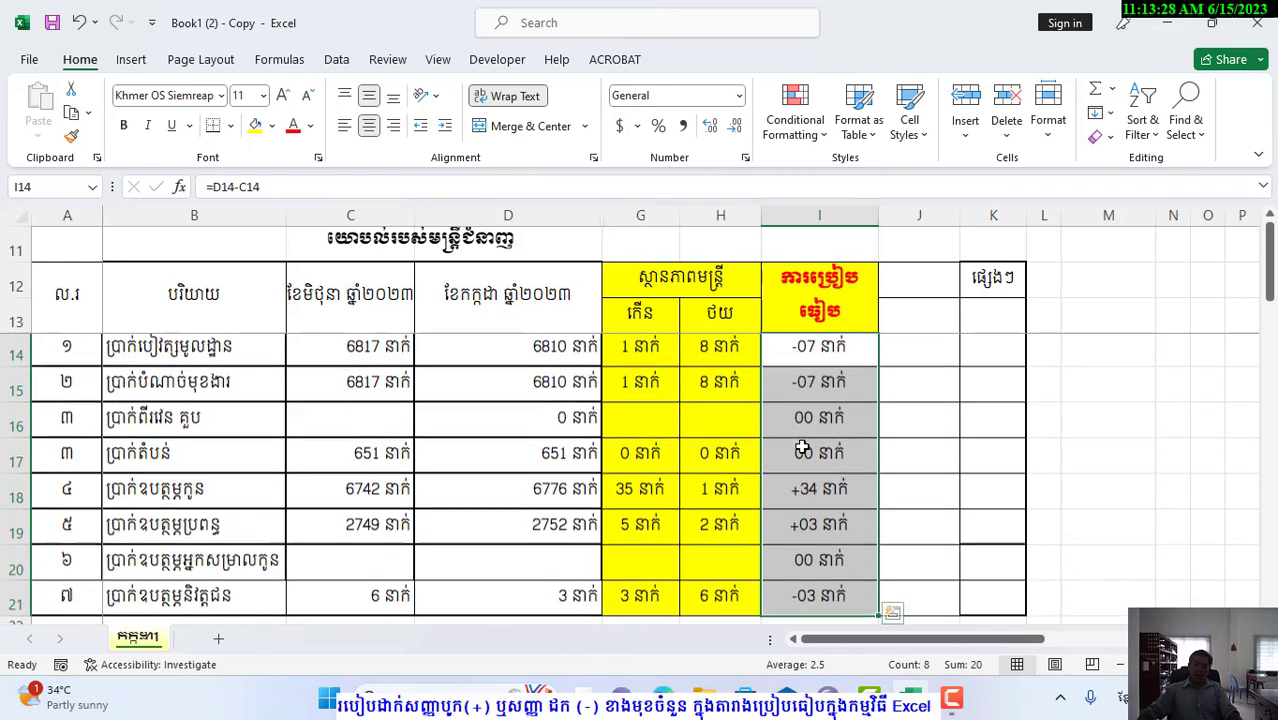